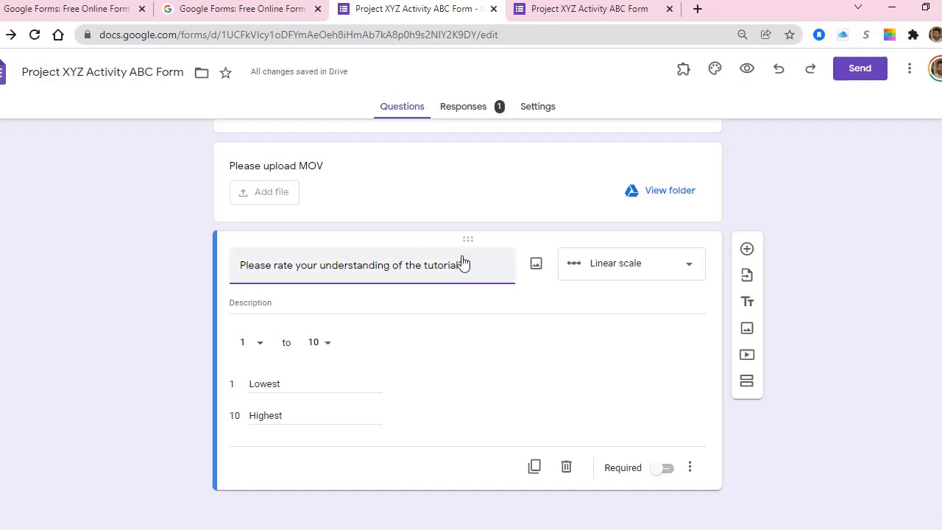
Step: Keep the scale's top value at 10 and retype the low-end label as 'Lowest'
click(328, 343)
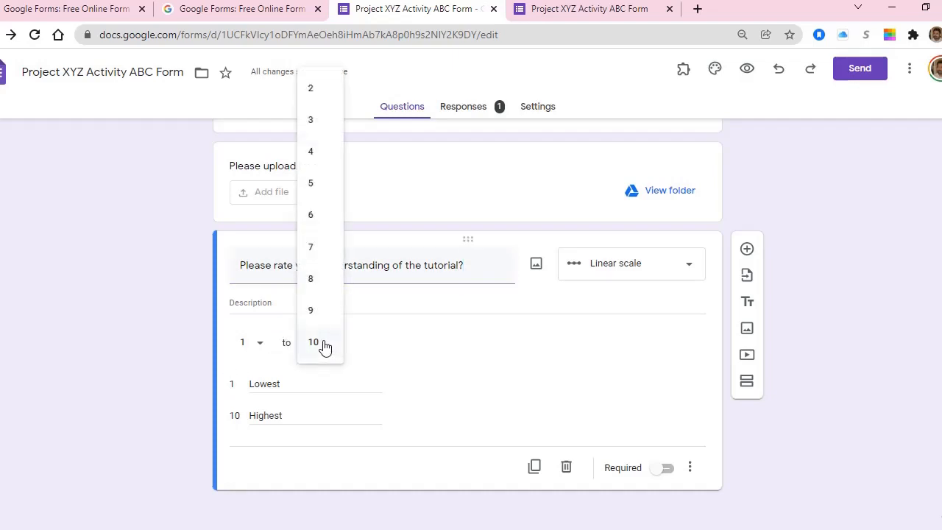
click(200, 320)
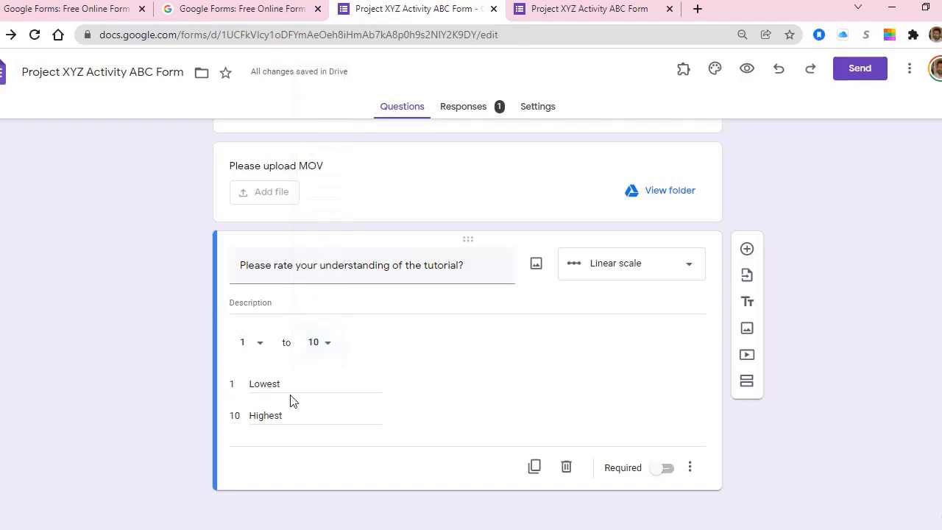
double_click(288, 384)
key(BackSpace)
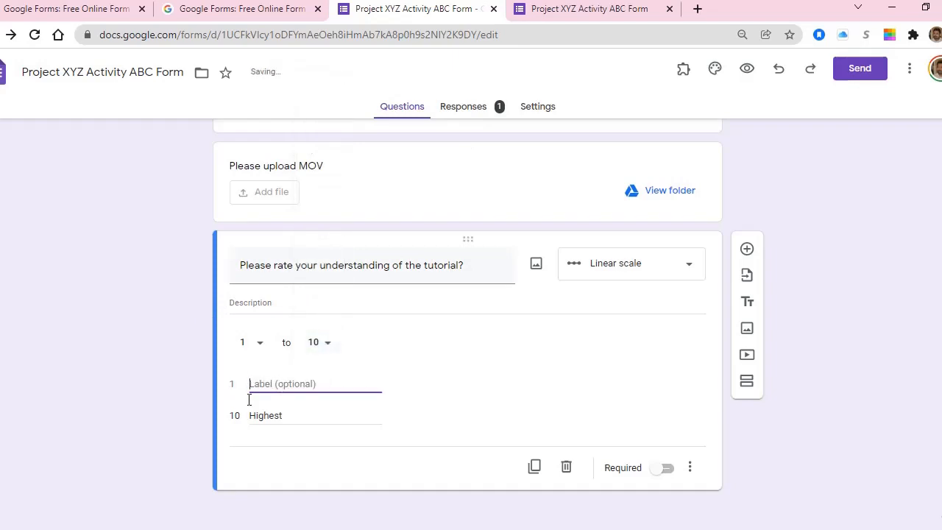
text(Lowest)
Step: Reselect the 'Lowest' and 'Highest' end-label texts in the scale's label fields
double_click(298, 419)
double_click(292, 392)
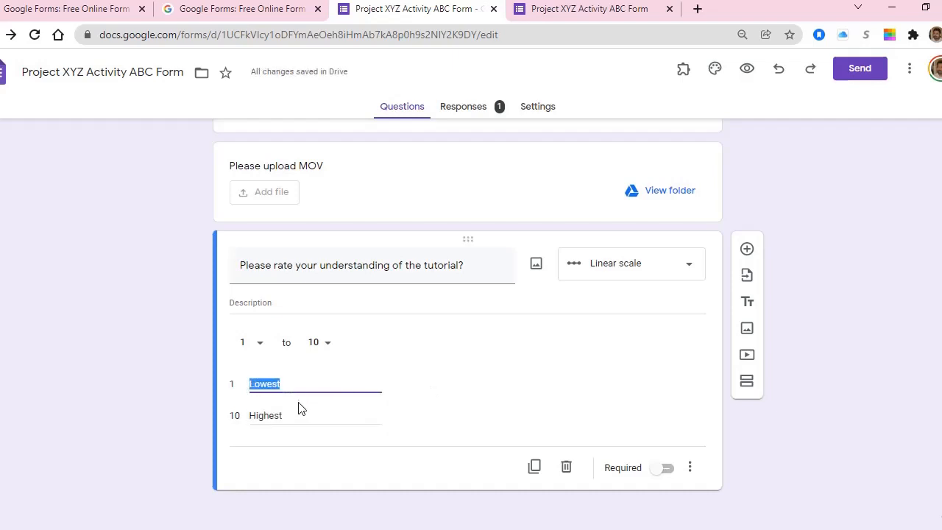
double_click(301, 409)
double_click(292, 383)
double_click(283, 416)
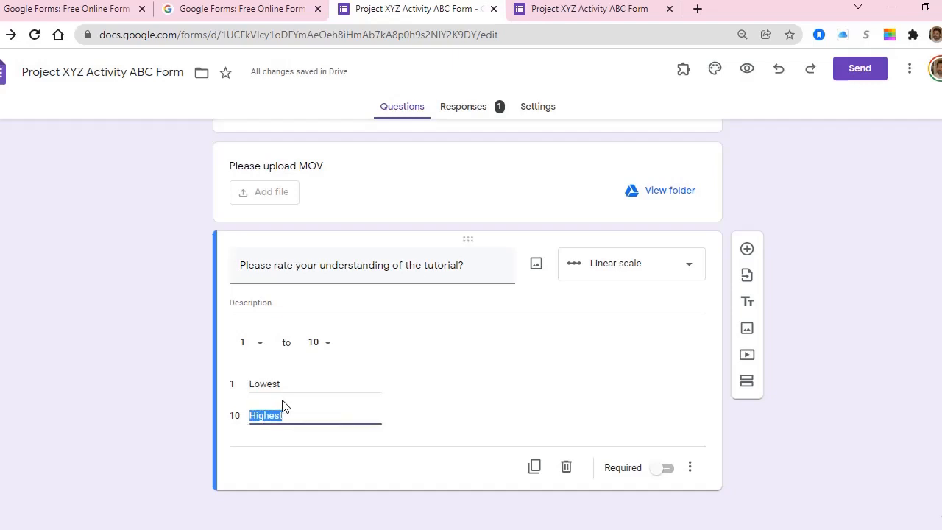
double_click(286, 381)
double_click(292, 415)
Step: On the live form, rate understanding 5, then 6, and settle on 3
click(583, 8)
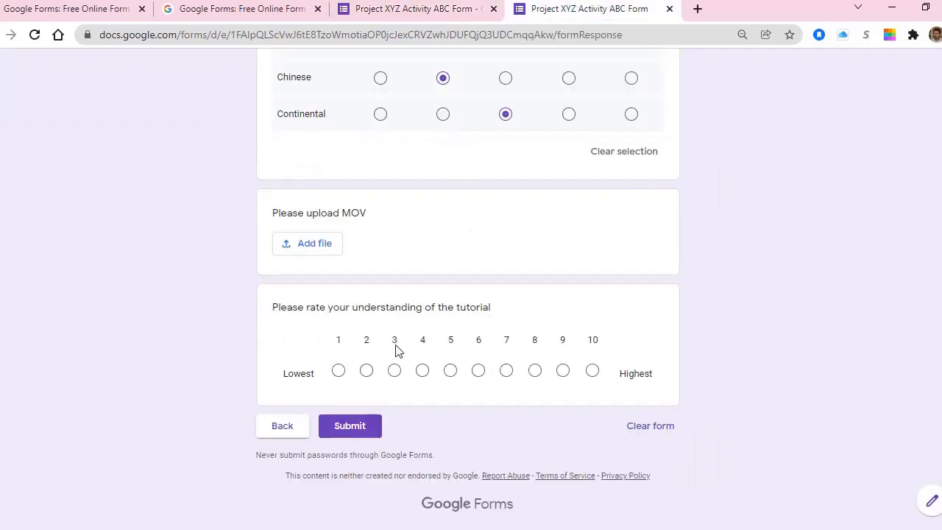
drag(279, 306, 654, 379)
click(331, 322)
click(450, 371)
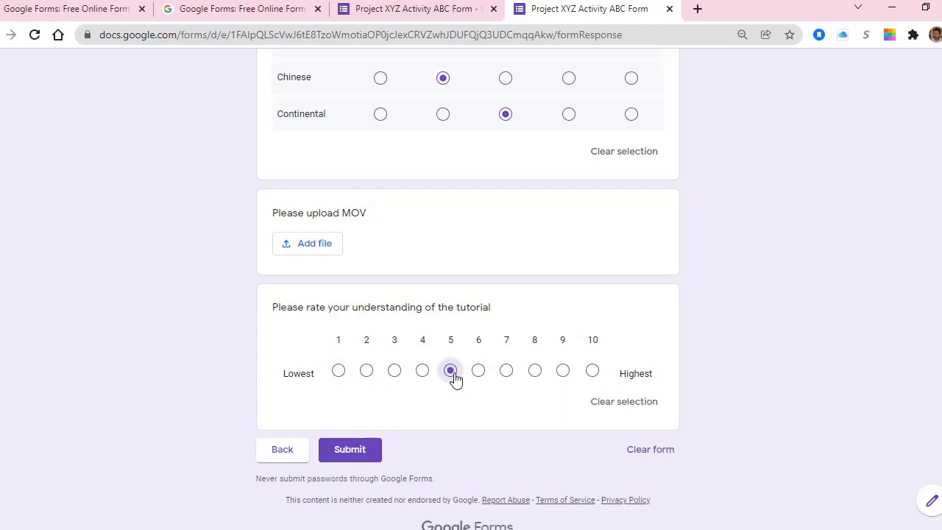
click(479, 373)
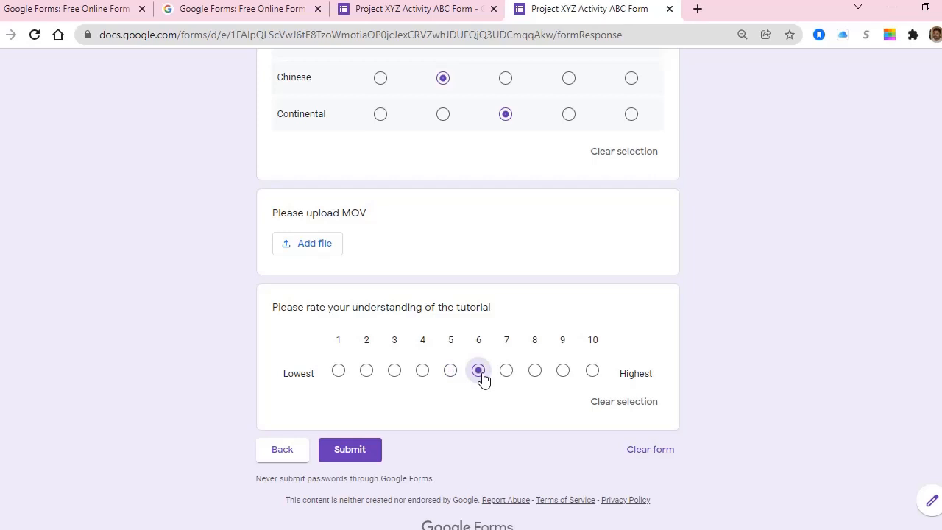
click(396, 373)
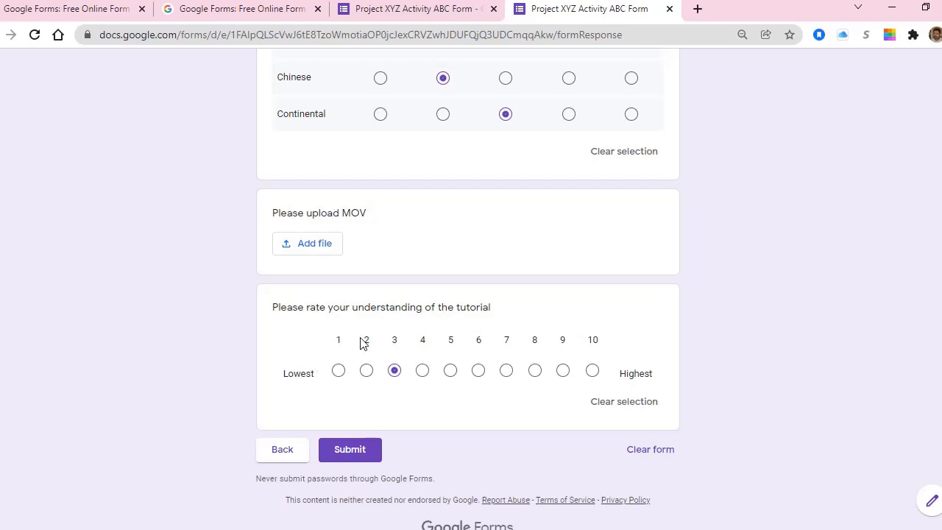
scroll(360, 344, up, 2)
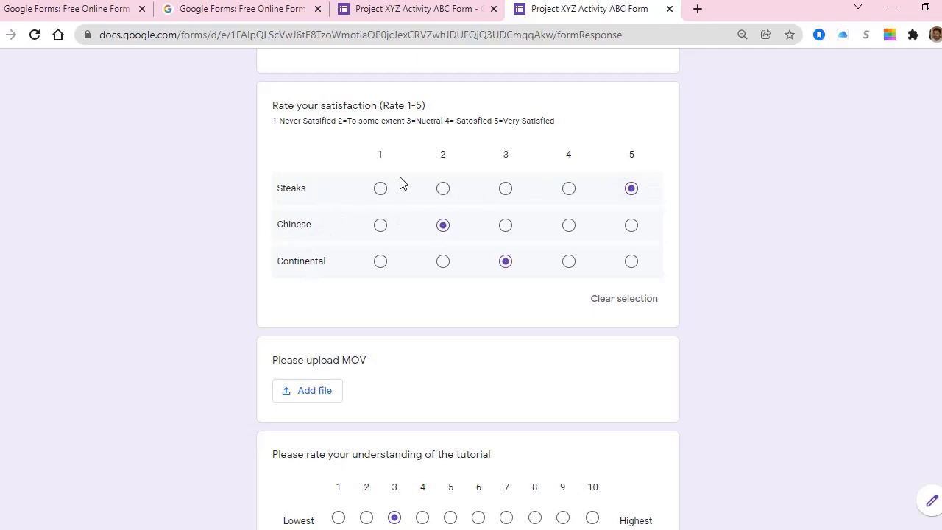
scroll(288, 368, down, 3)
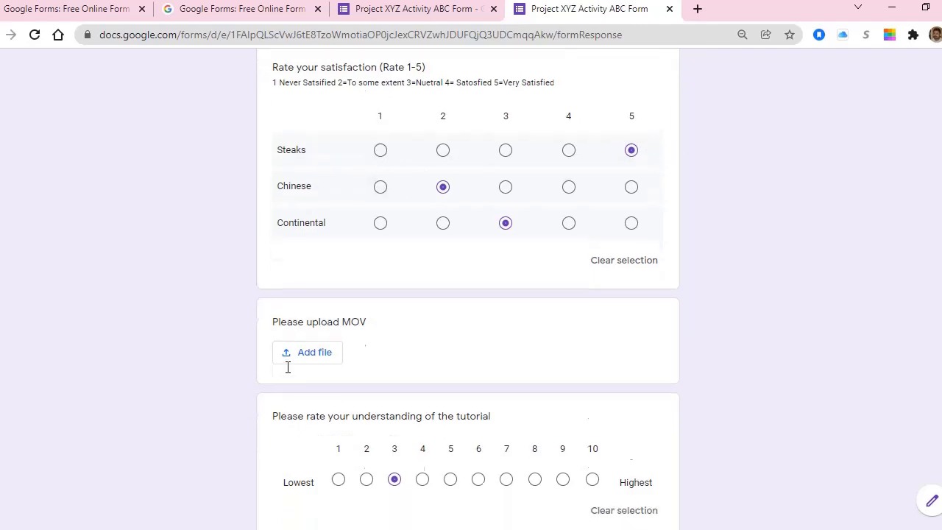
click(407, 16)
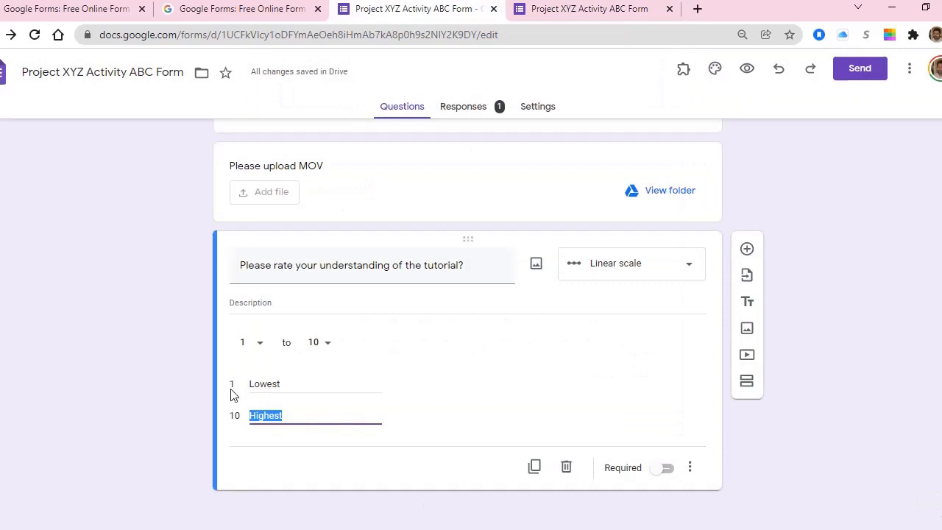
Step: Add a question below the scale and make it a Checkbox grid, selecting its Row 1 text
click(747, 250)
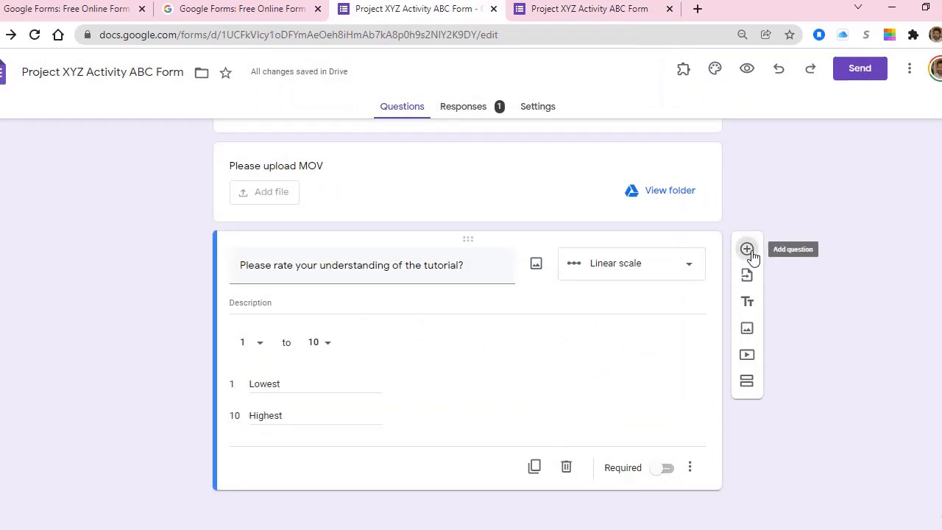
click(641, 344)
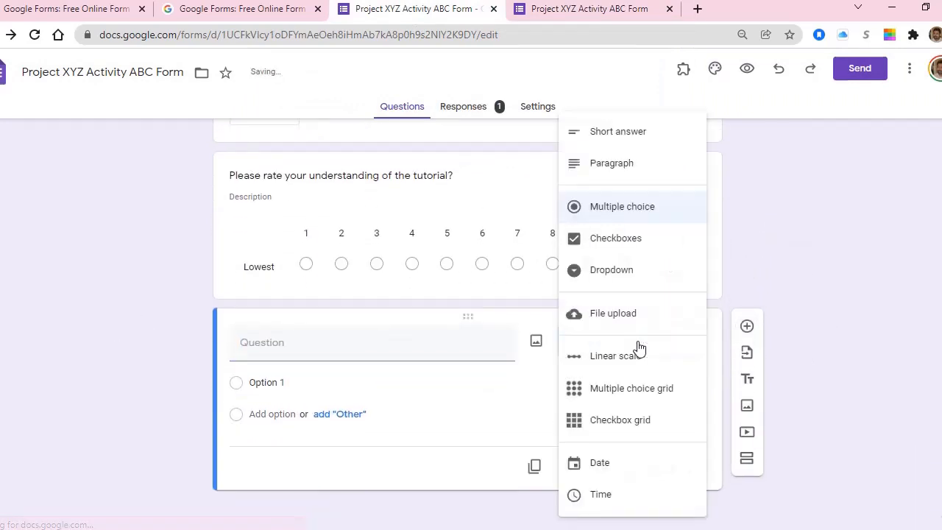
click(637, 429)
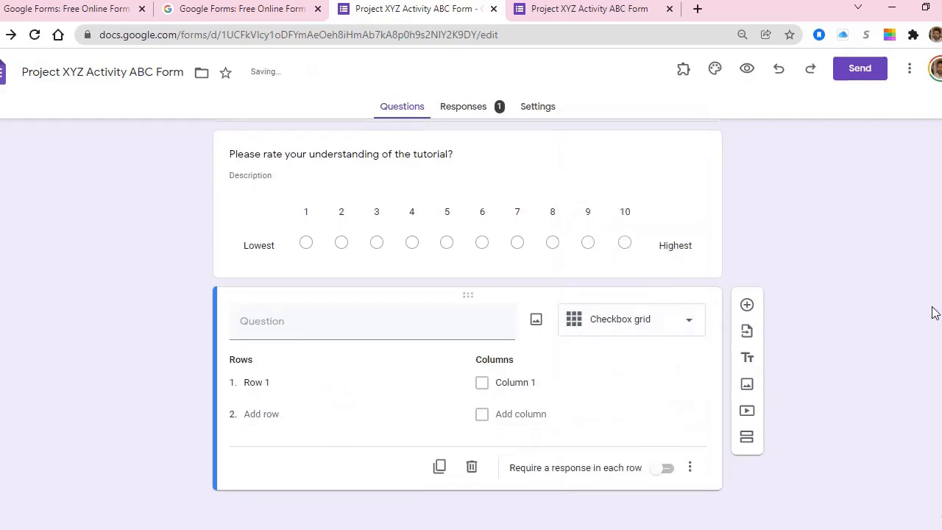
click(621, 327)
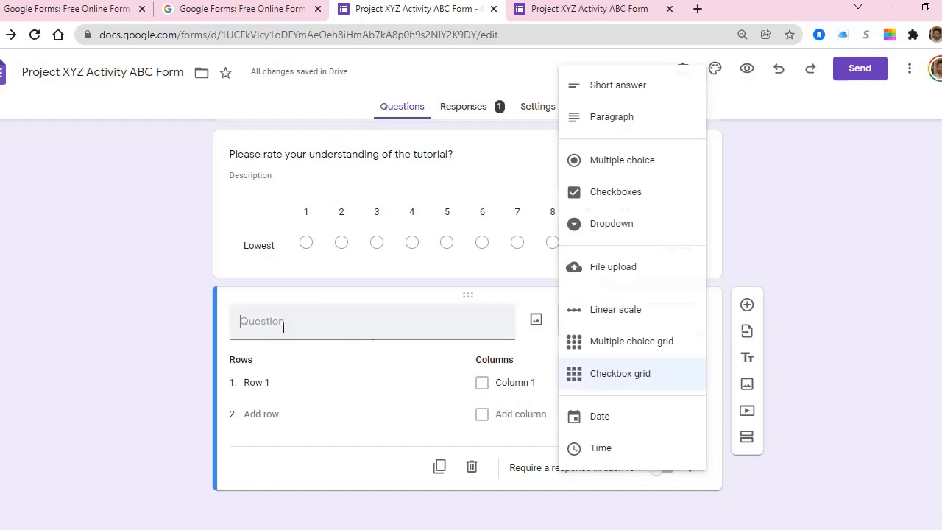
click(277, 378)
triple_click(273, 379)
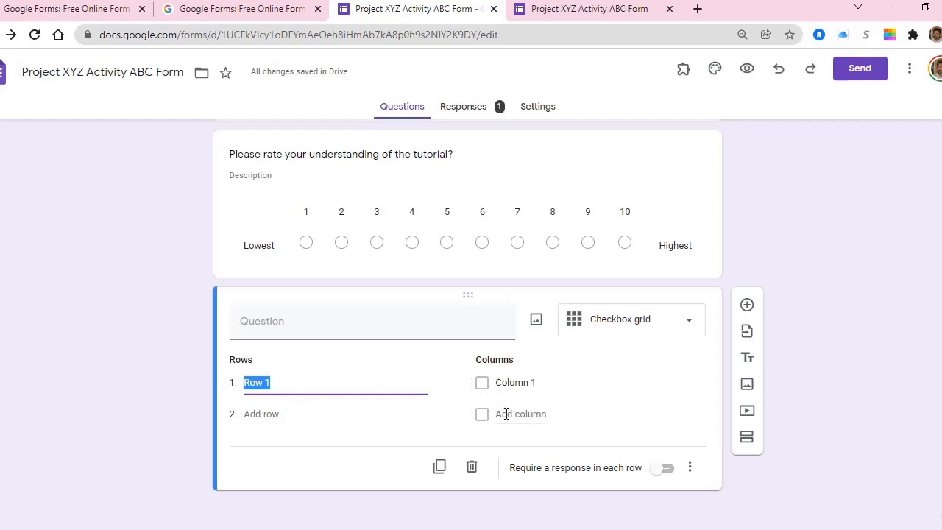
click(655, 338)
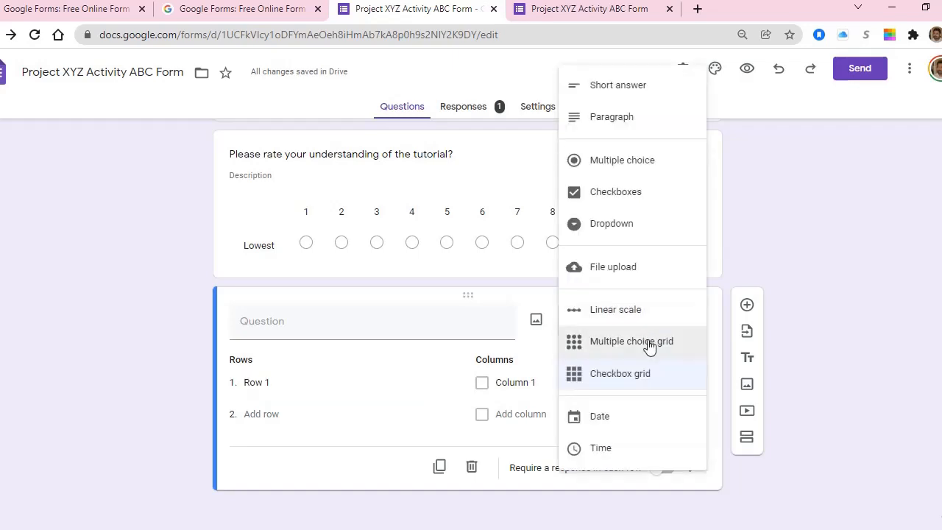
Step: Make the new question a required Date question titled 'Date'
click(605, 418)
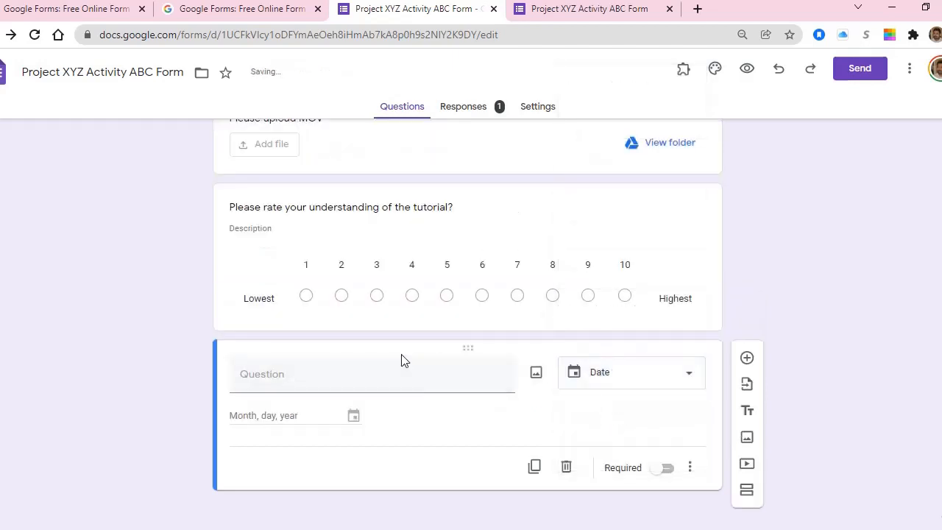
click(305, 383)
text(Date)
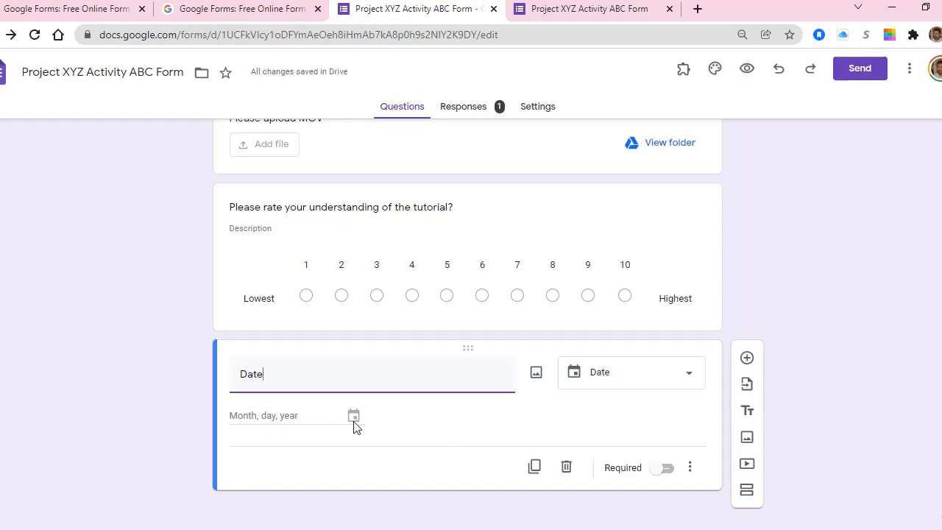
click(669, 470)
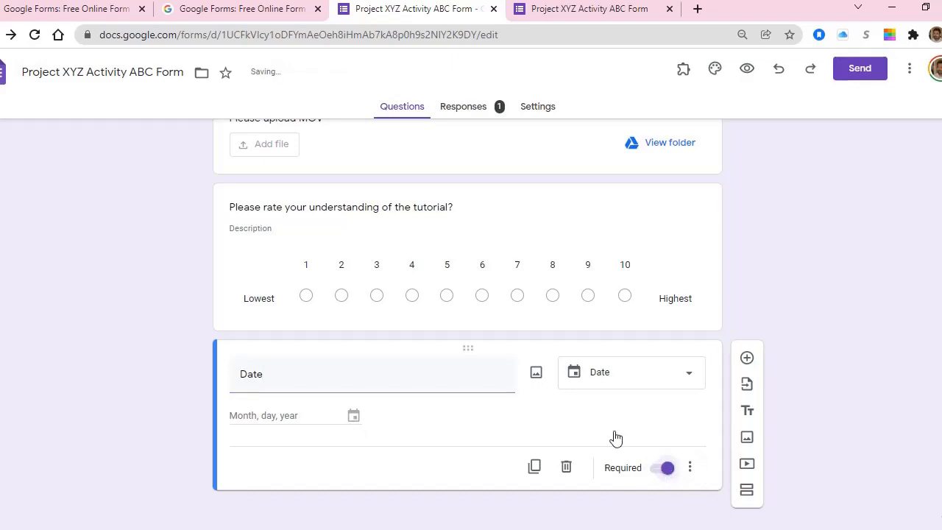
click(689, 468)
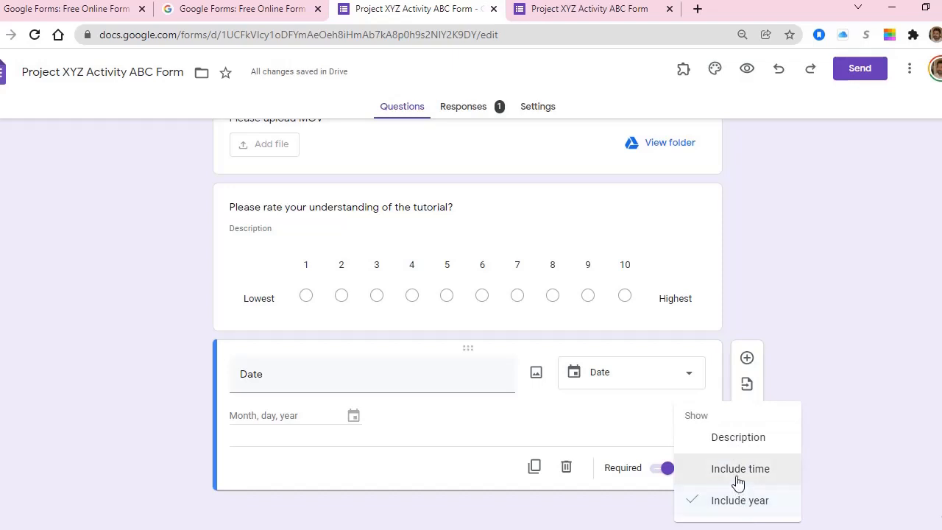
click(357, 369)
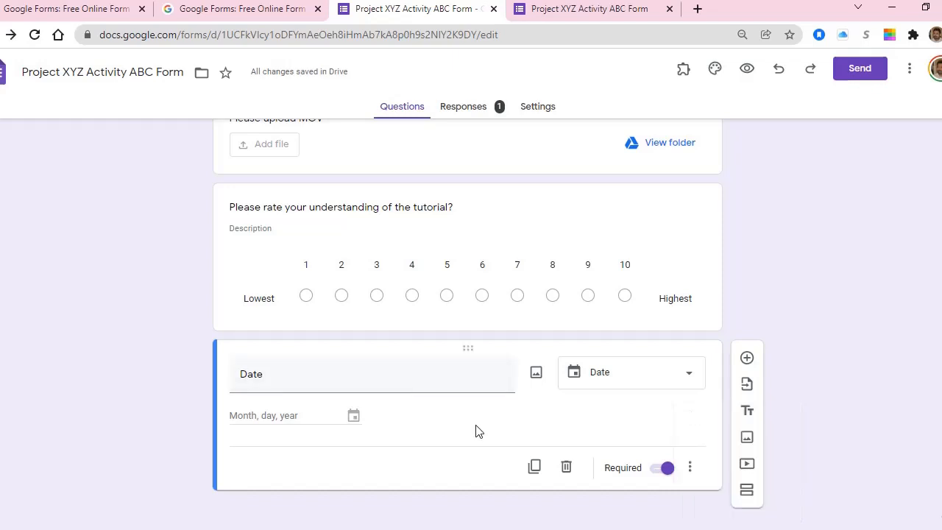
Step: Duplicate the Date question, switch the copy to Time type and retitle it 'Time'
click(534, 467)
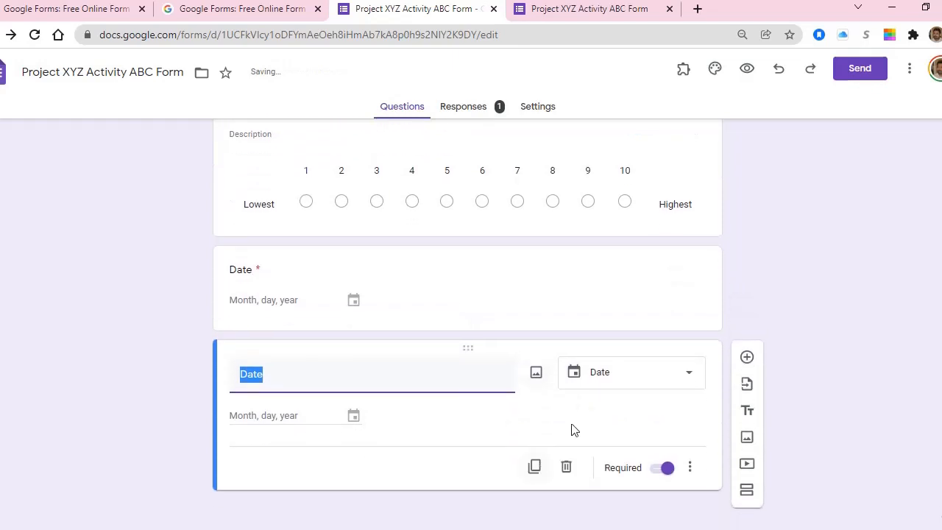
click(625, 381)
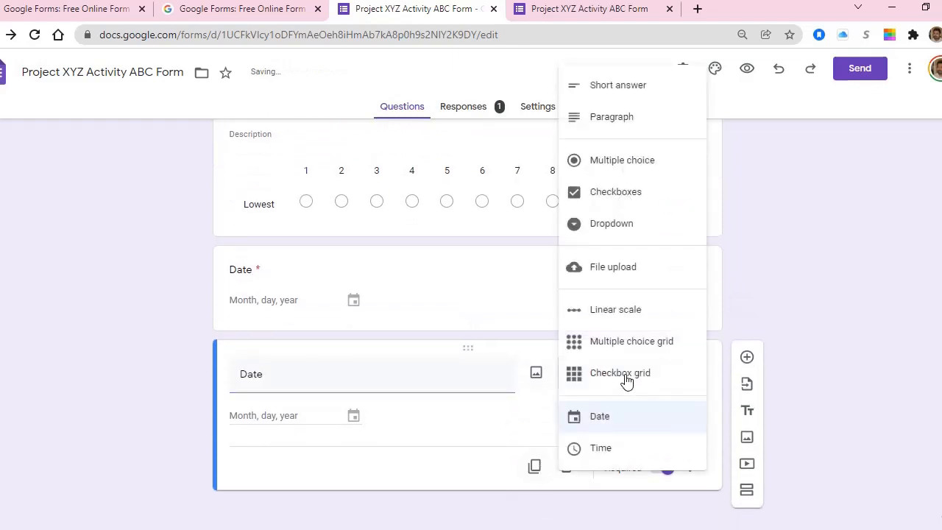
click(621, 452)
double_click(281, 375)
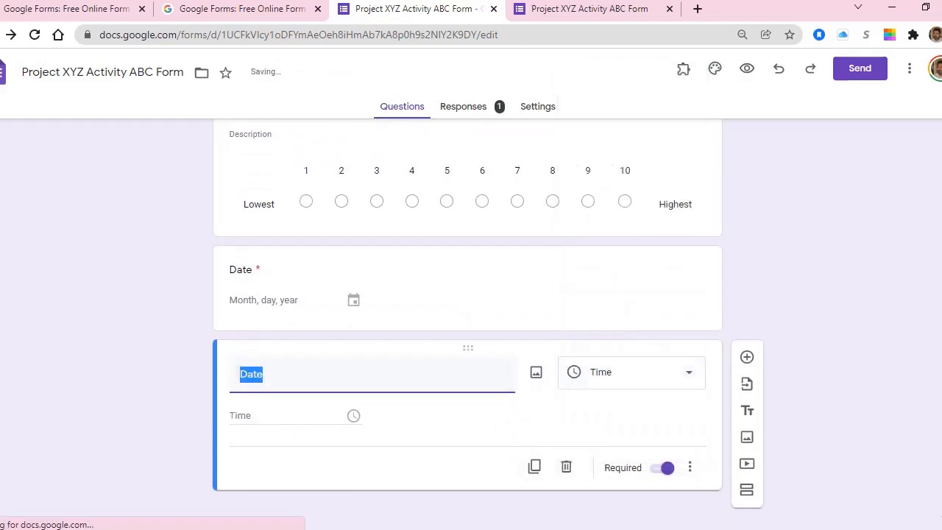
text(Time)
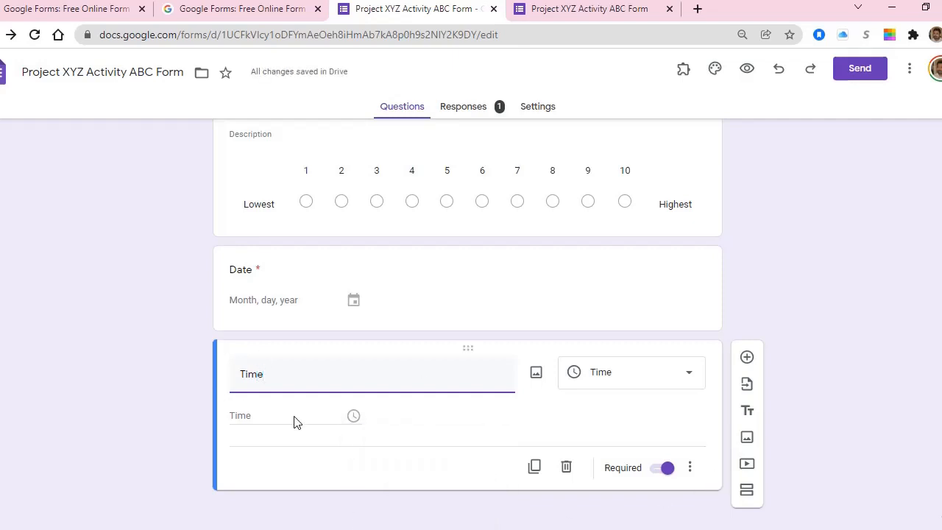
Step: Reload the live form and advance to the page with the Date and Time questions
click(570, 14)
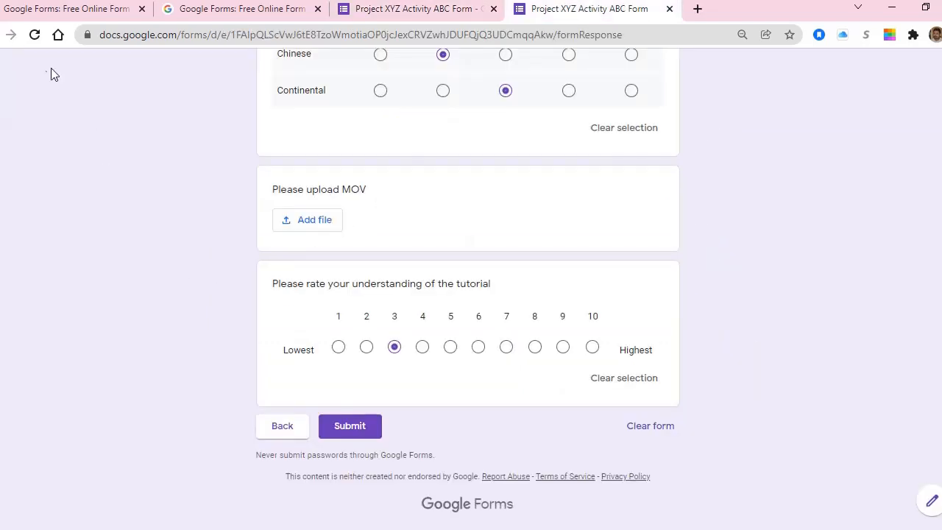
click(34, 35)
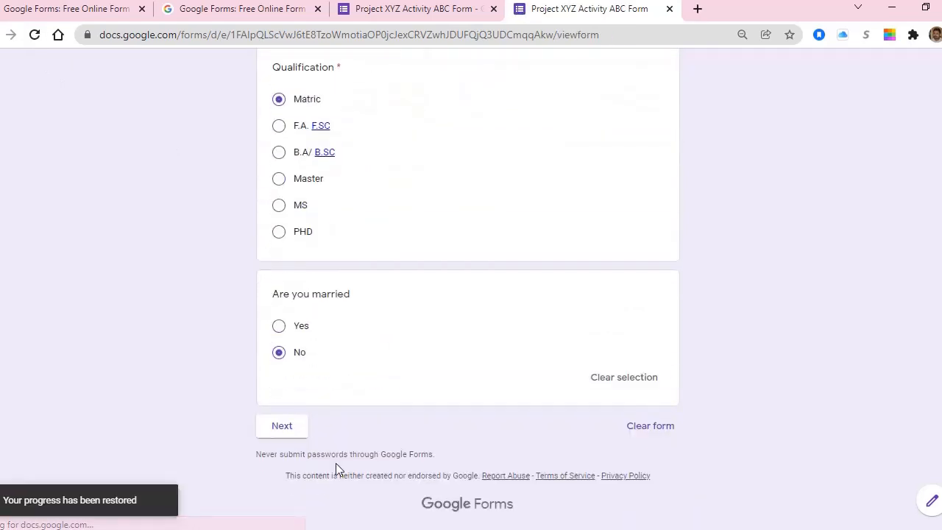
click(281, 435)
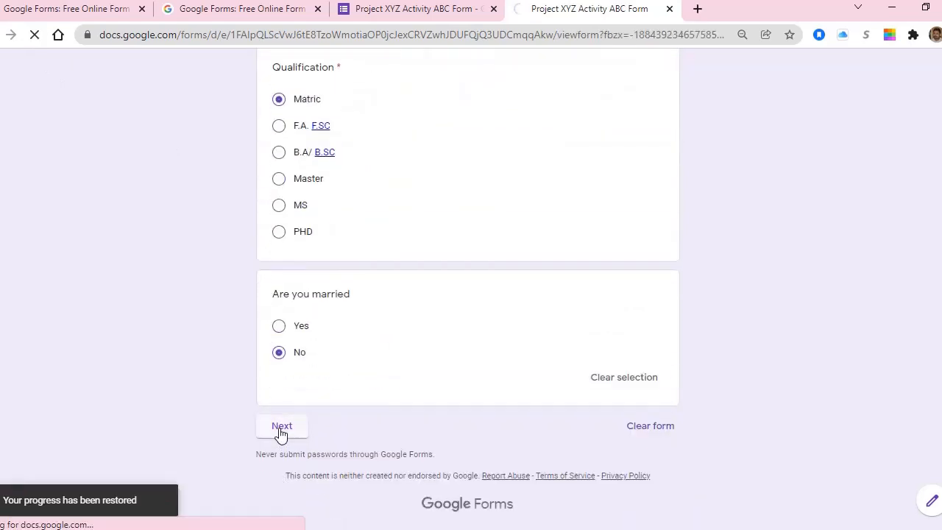
scroll(406, 279, down, 10)
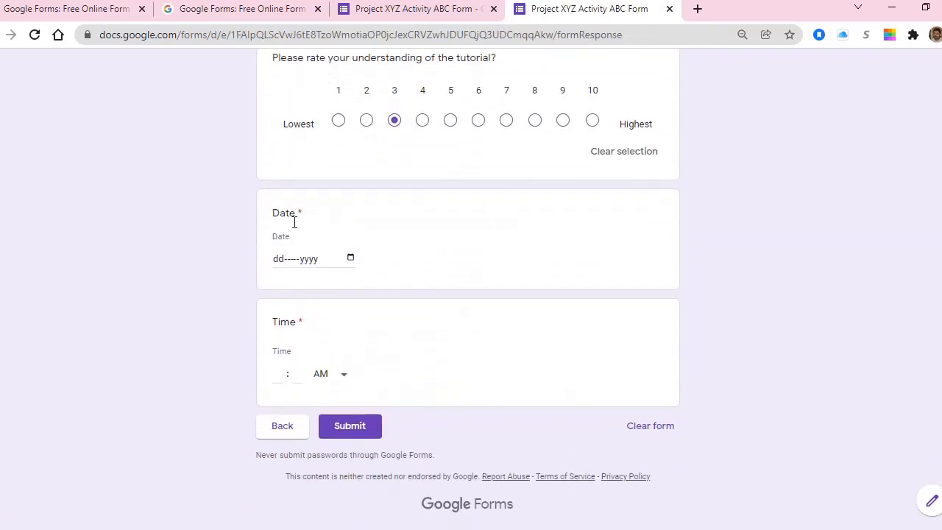
Step: Try the Date calendar and the AM/PM time choice without answering, then return to the editor
click(309, 258)
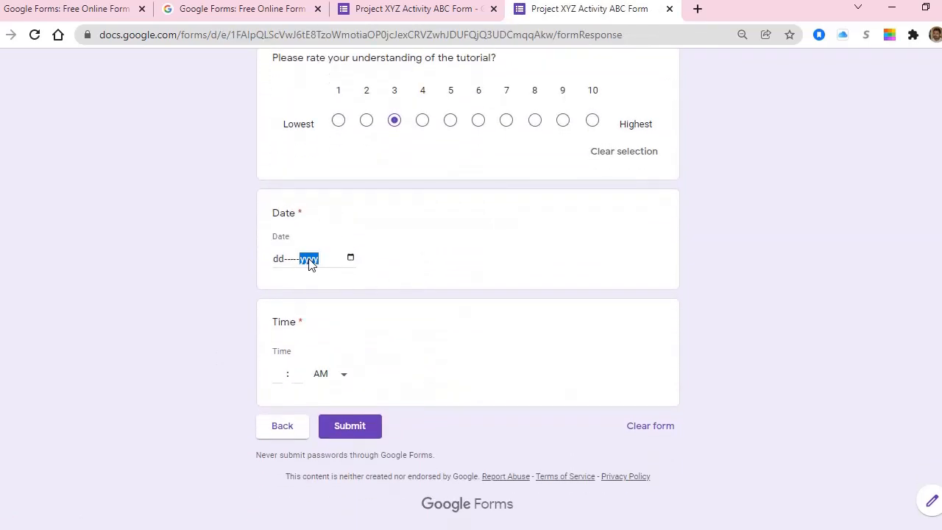
click(351, 259)
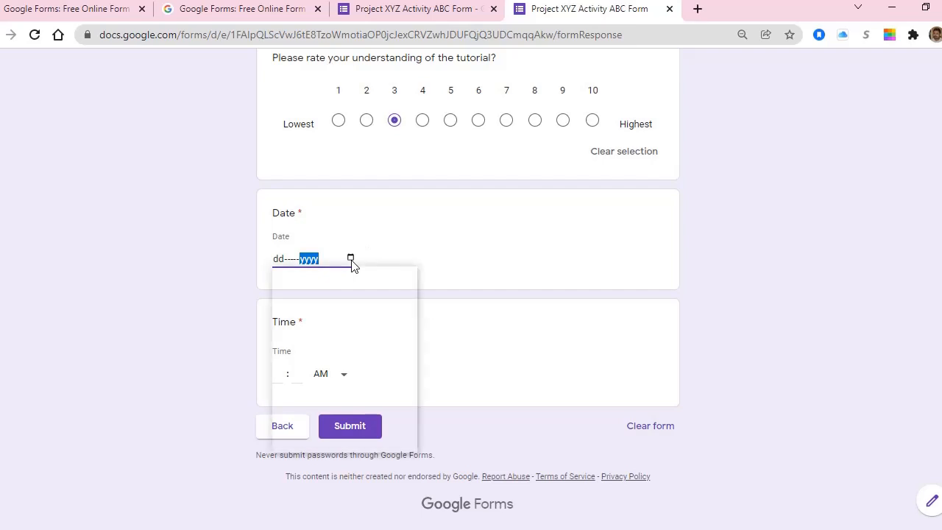
click(202, 361)
scroll(292, 337, down, 1)
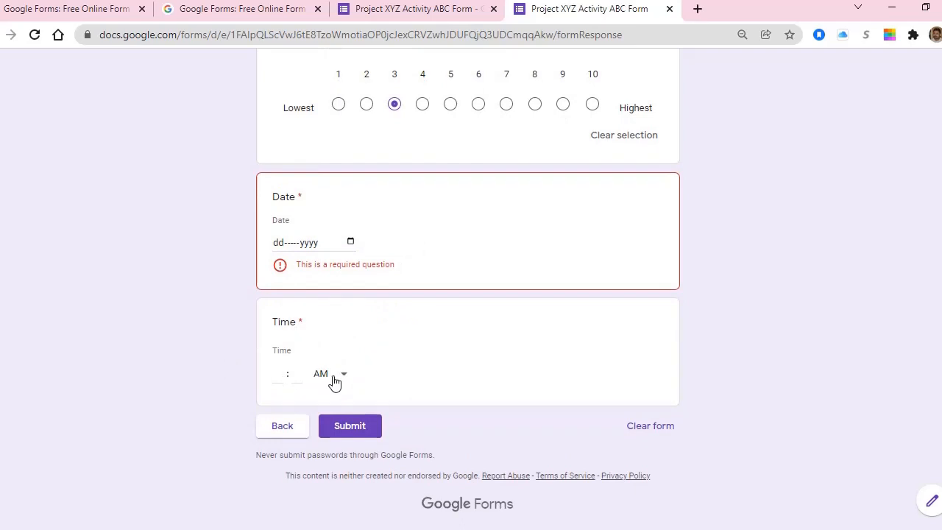
click(345, 380)
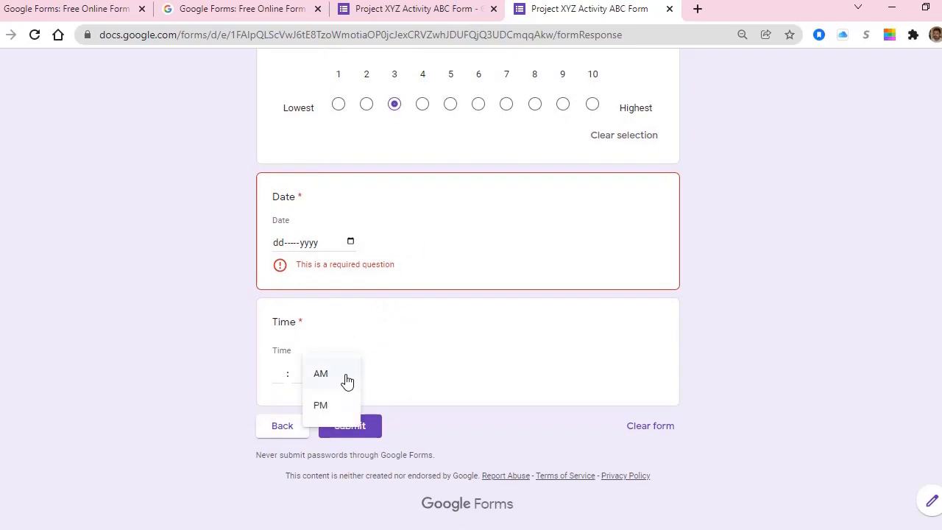
click(277, 373)
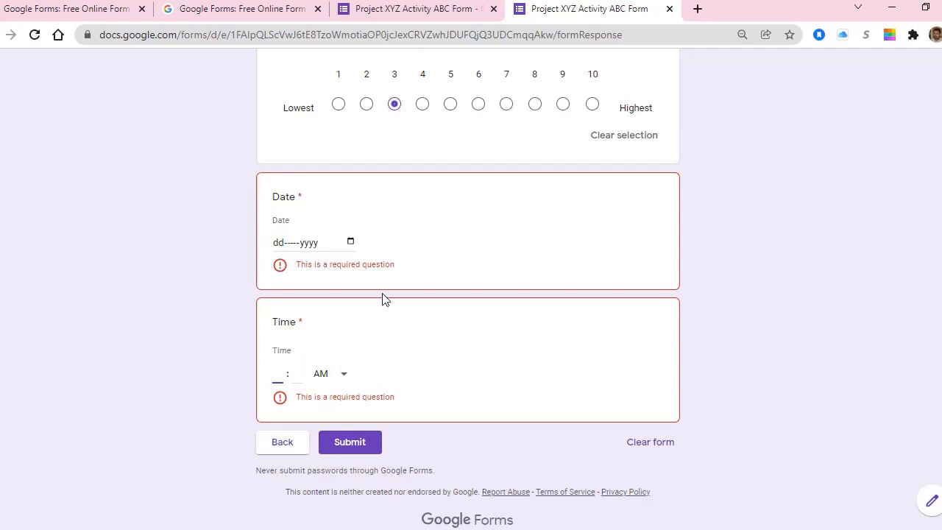
click(401, 12)
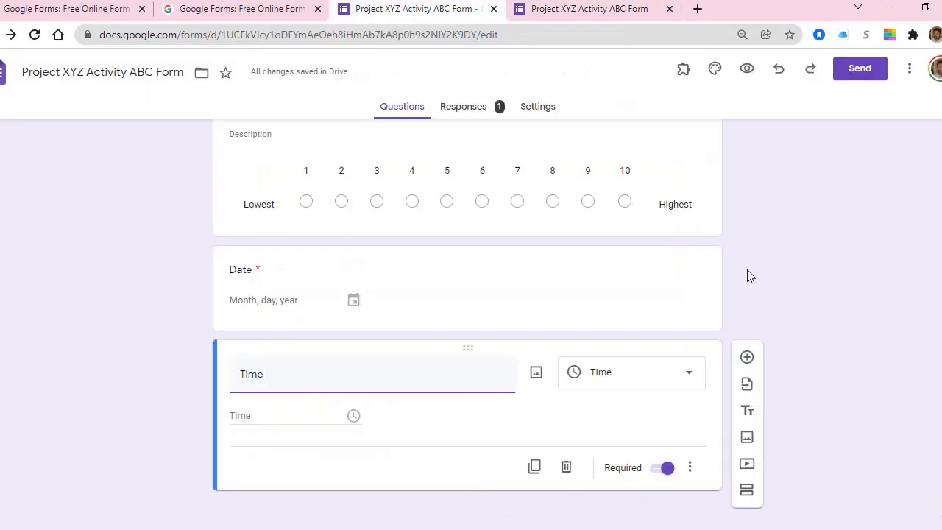
Step: Set the new question below Time to the Checkbox grid type
click(688, 381)
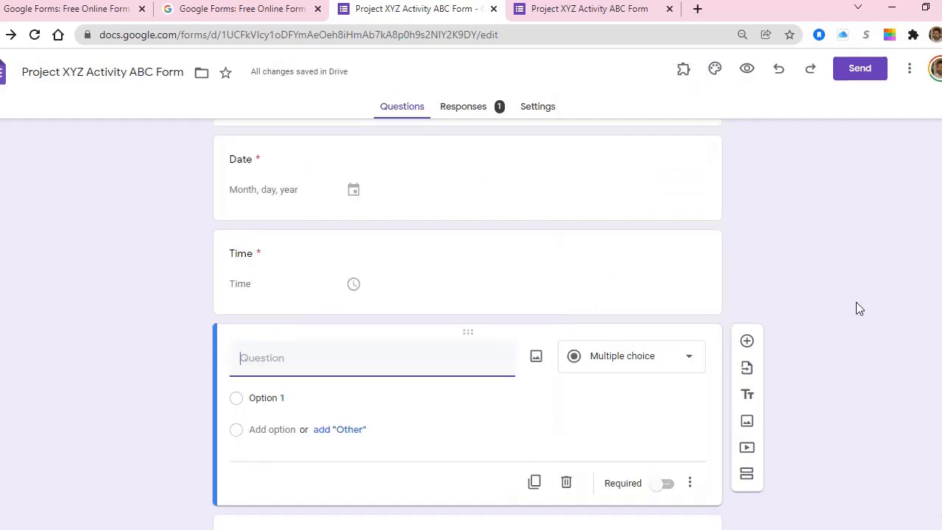
click(606, 365)
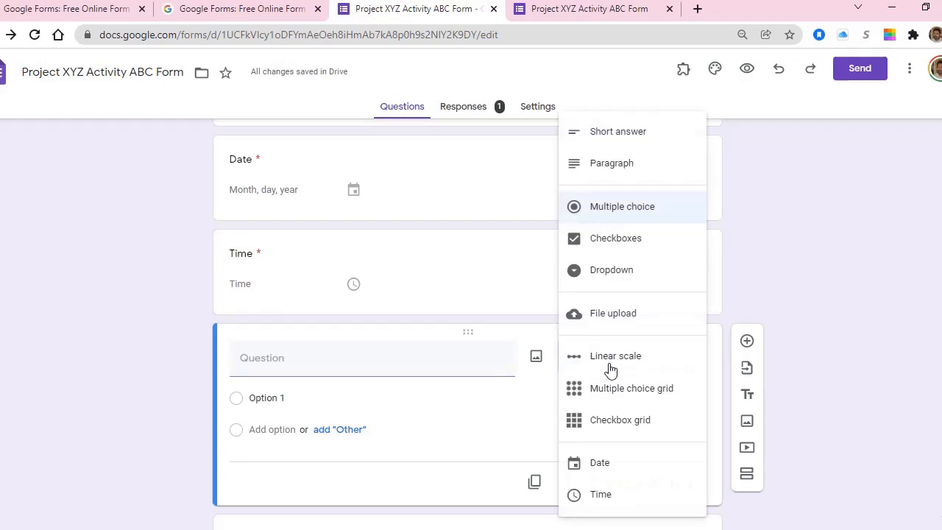
click(641, 424)
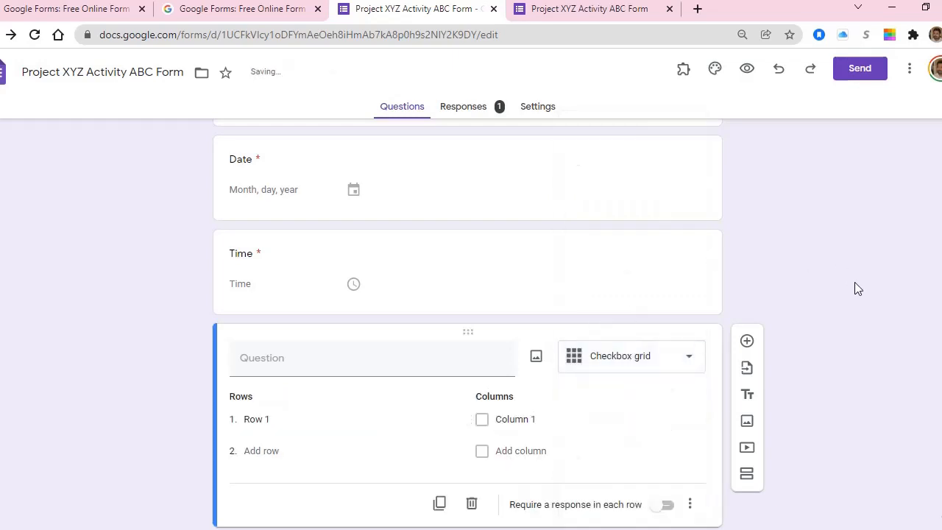
scroll(855, 288, down, 2)
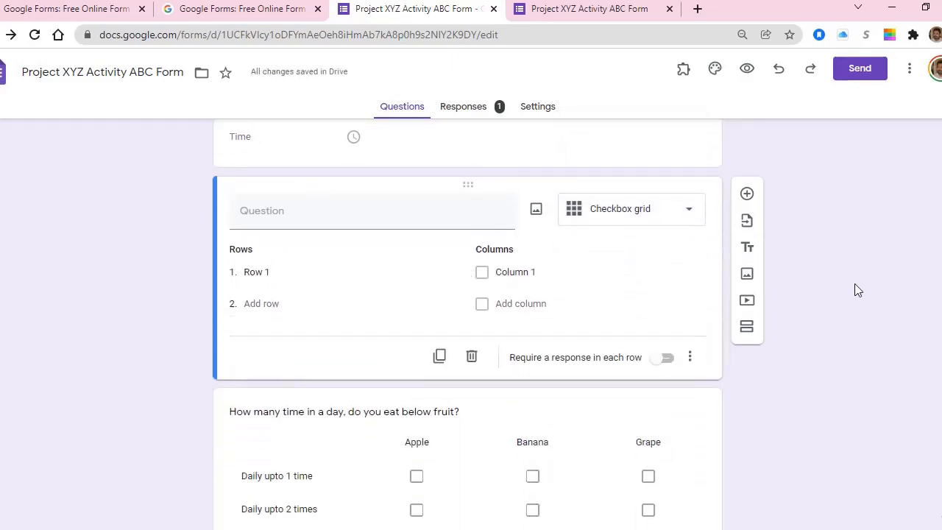
Step: Copy the fruit question's wording on the live form and leave Apple ticked for Daily upto 2 times
click(568, 9)
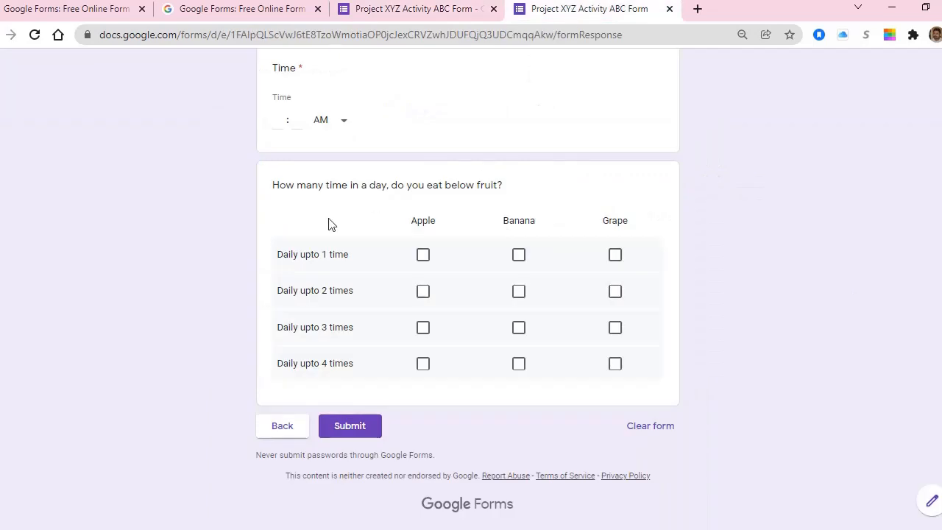
drag(273, 184, 523, 198)
key(ctrl+c)
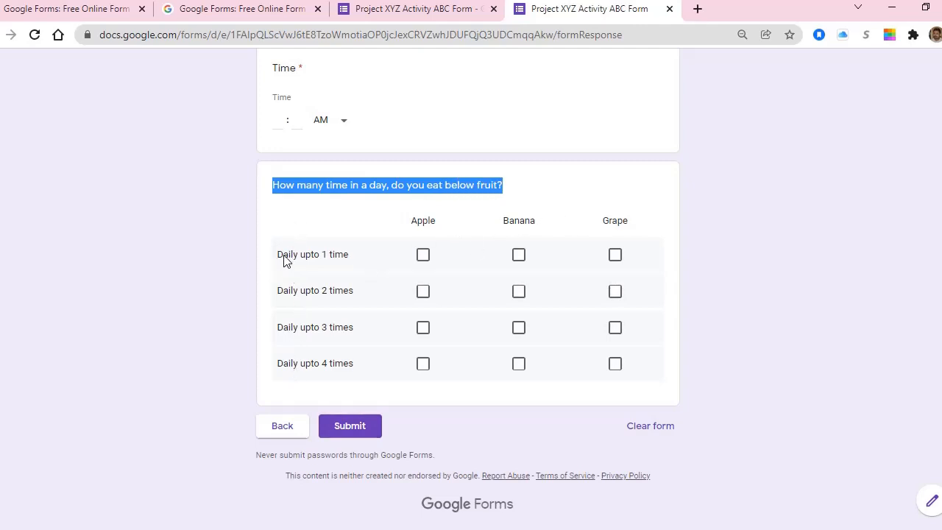
click(423, 254)
click(520, 255)
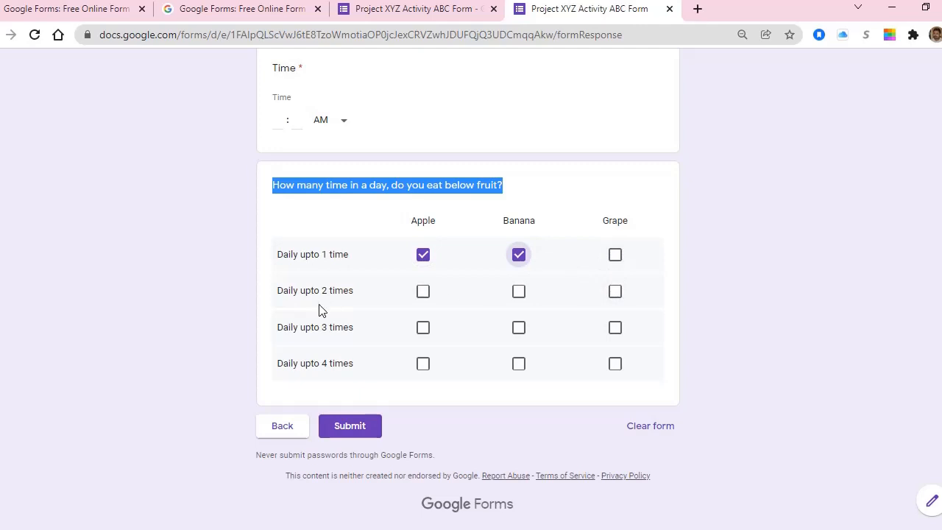
click(519, 255)
click(423, 255)
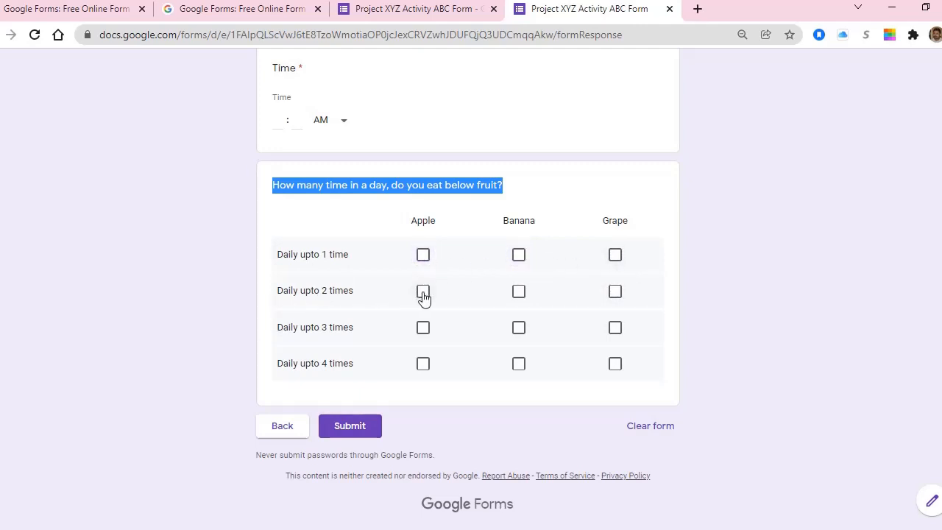
click(423, 292)
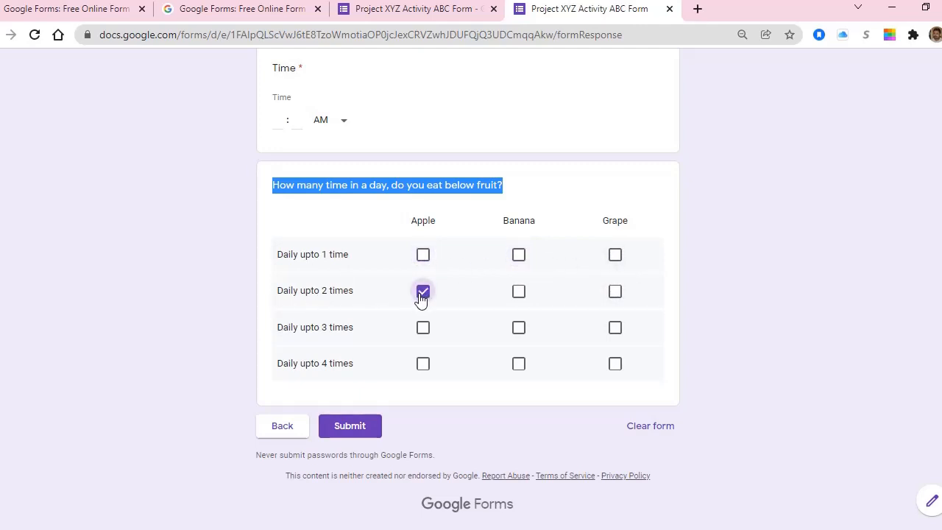
click(403, 12)
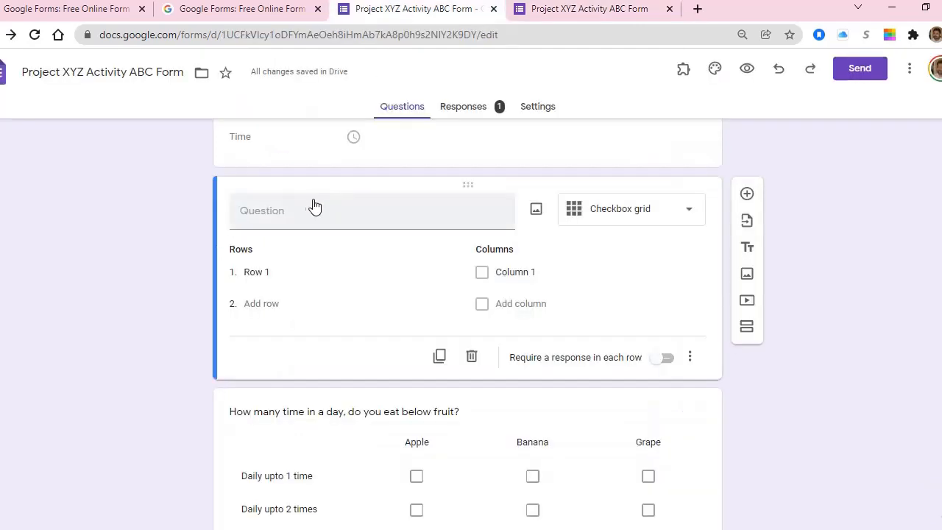
Step: Paste the copied wording as the new grid's title, correcting 'time' to 'times'
click(272, 209)
key(ctrl+v)
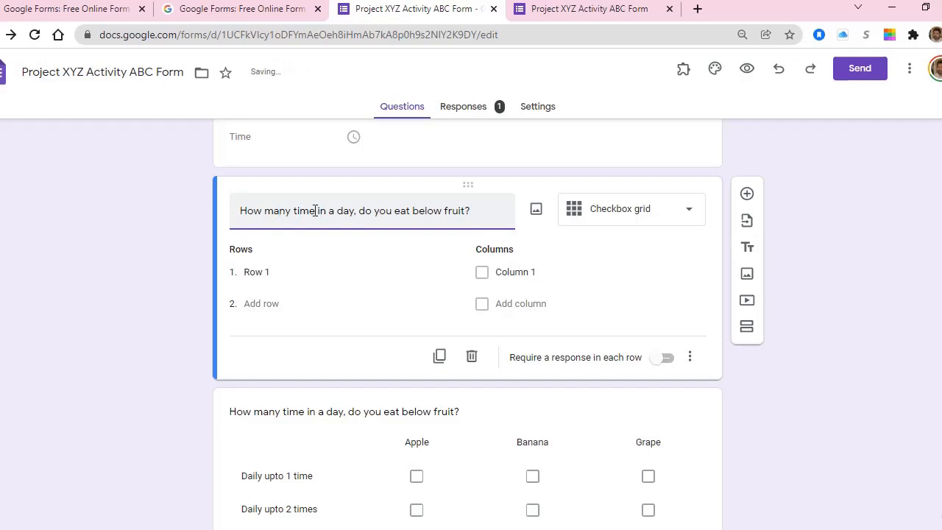
click(315, 211)
text(s)
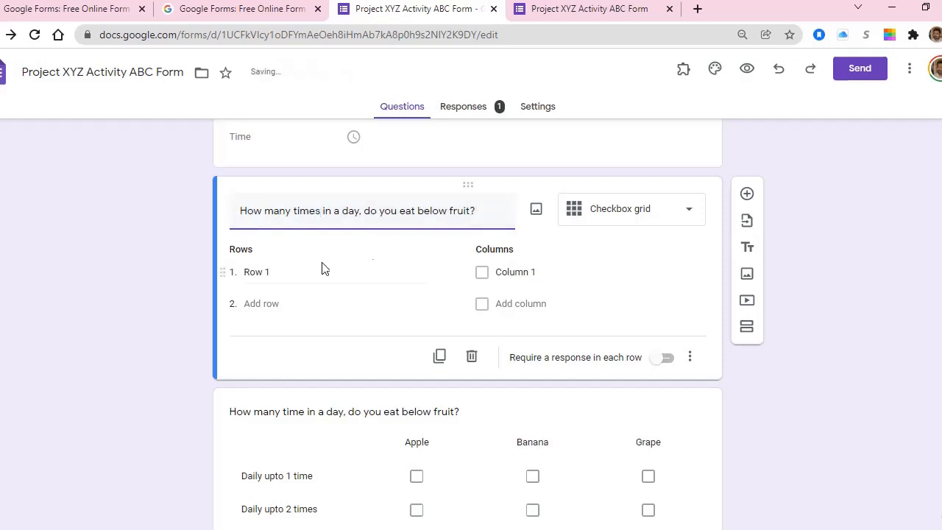
Step: Check the live form's Apple, Banana, Grape columns and four Daily upto row labels
click(278, 272)
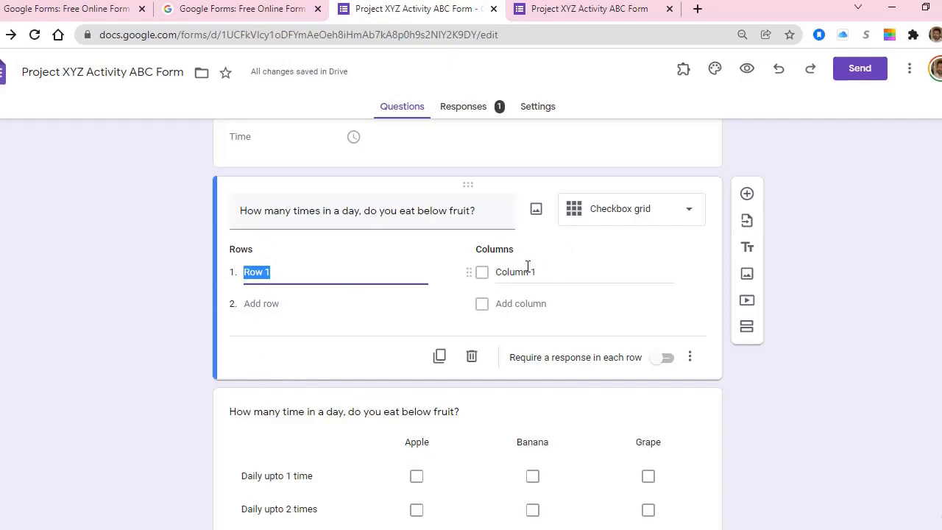
click(581, 10)
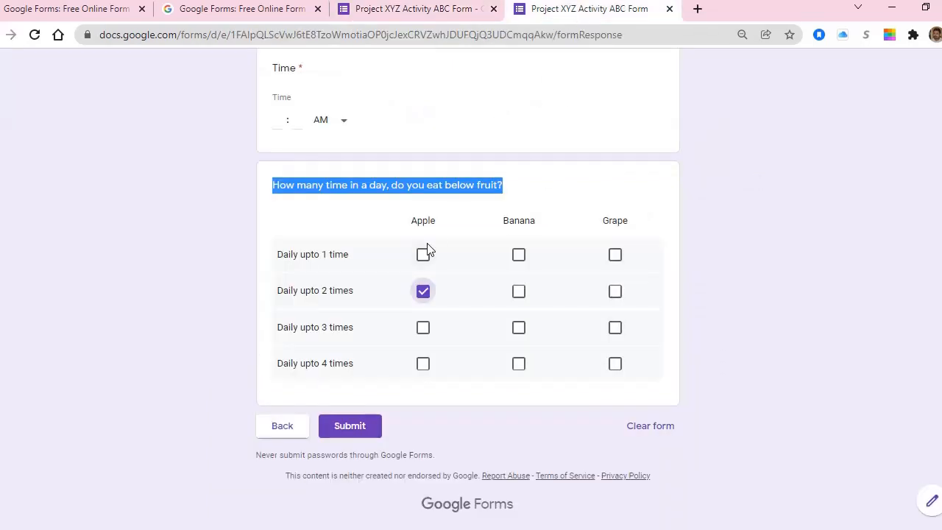
drag(417, 221, 639, 212)
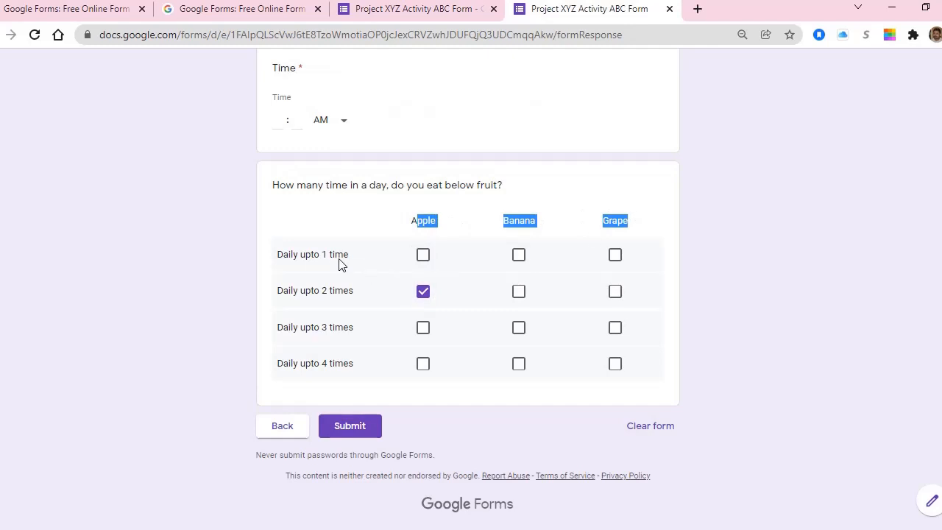
drag(298, 254, 309, 378)
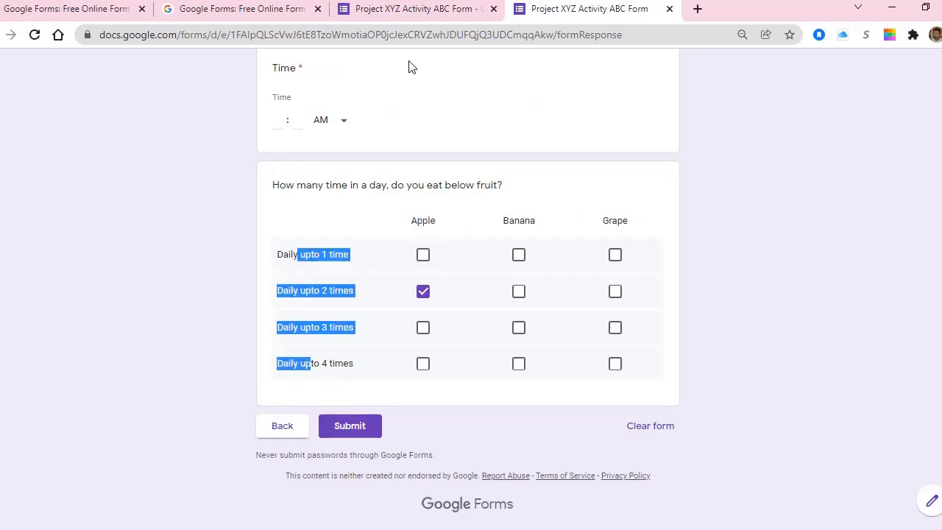
click(387, 10)
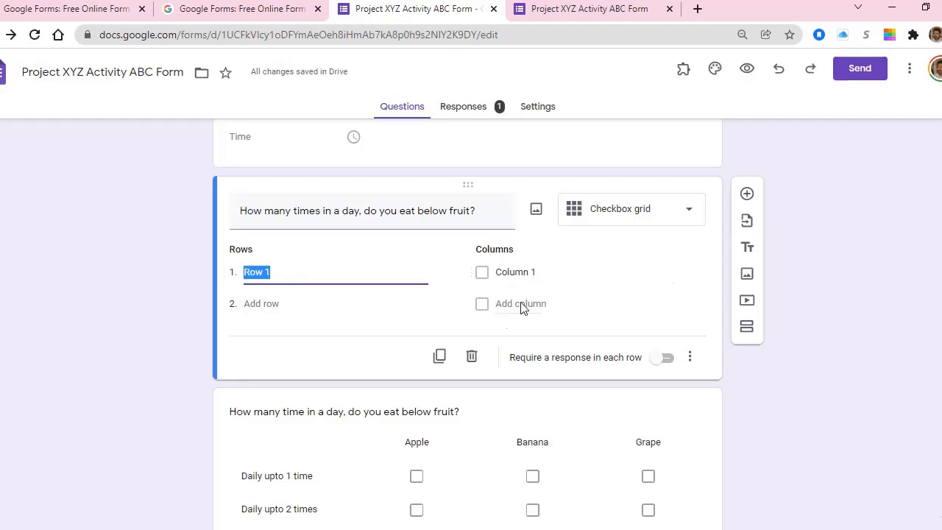
Step: Delete the new checkbox grid and select the original fruit-frequency question
click(472, 356)
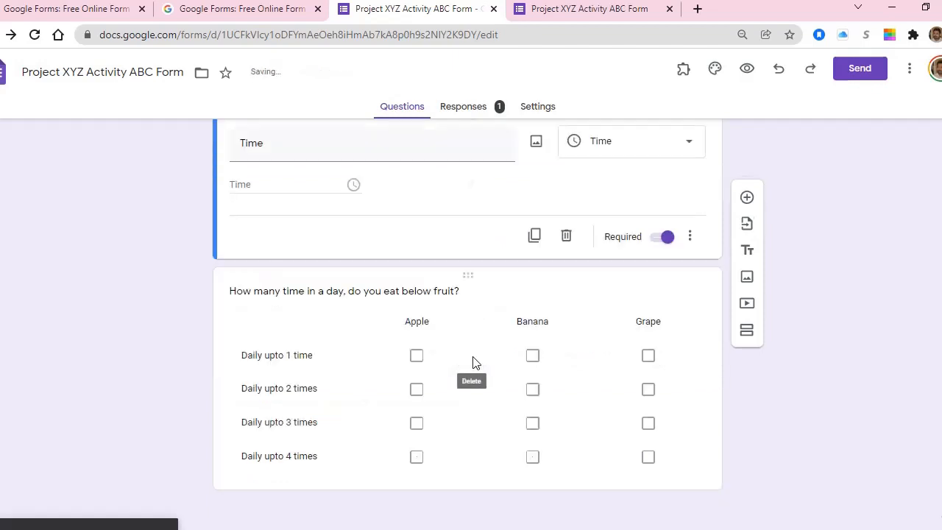
click(322, 307)
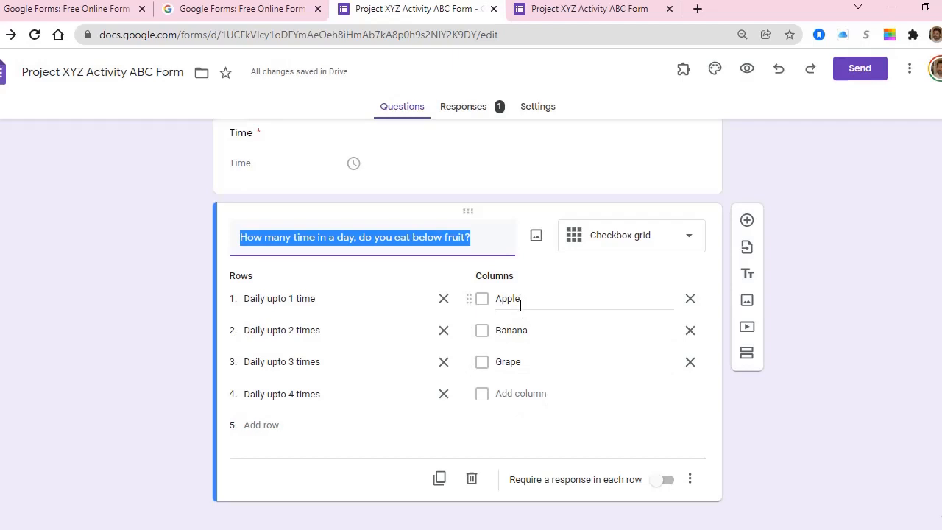
Step: On the live form, tick Banana for Daily upto 3 times and Grape for 4 times
click(565, 16)
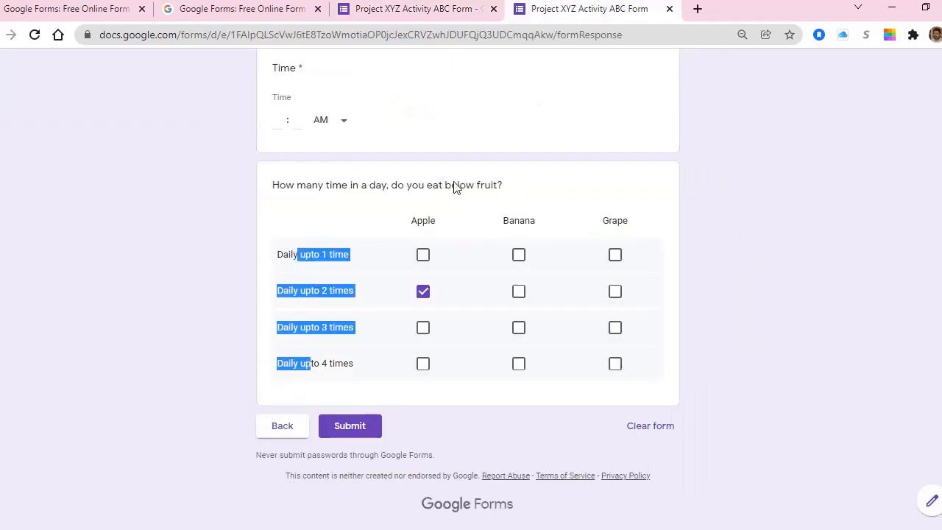
click(517, 331)
click(631, 368)
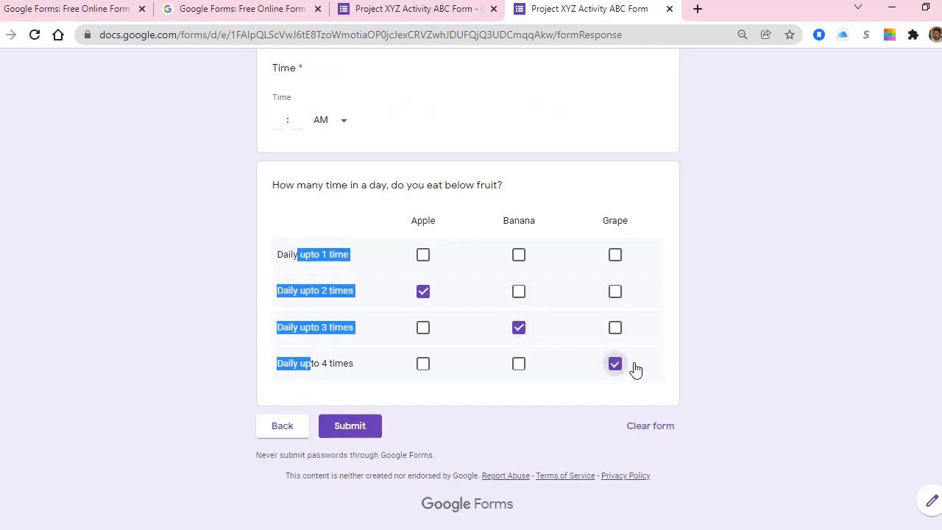
click(158, 346)
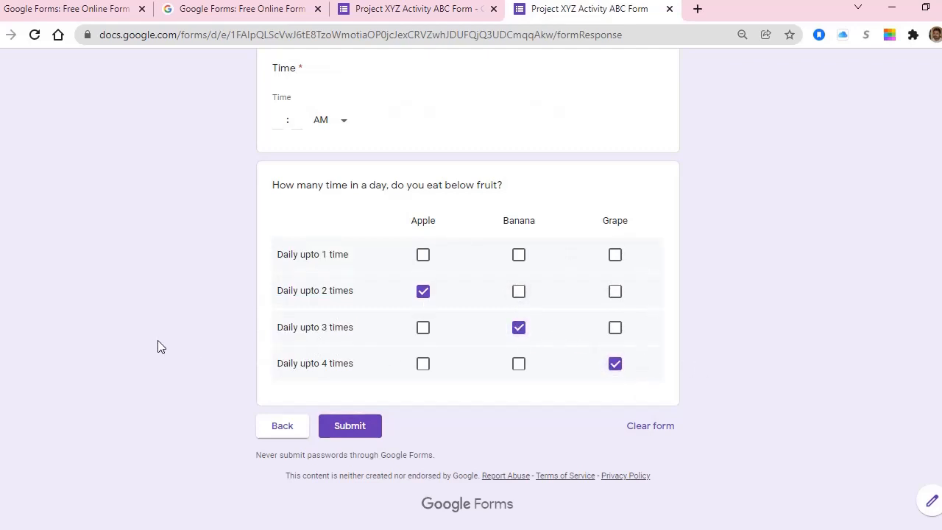
click(383, 8)
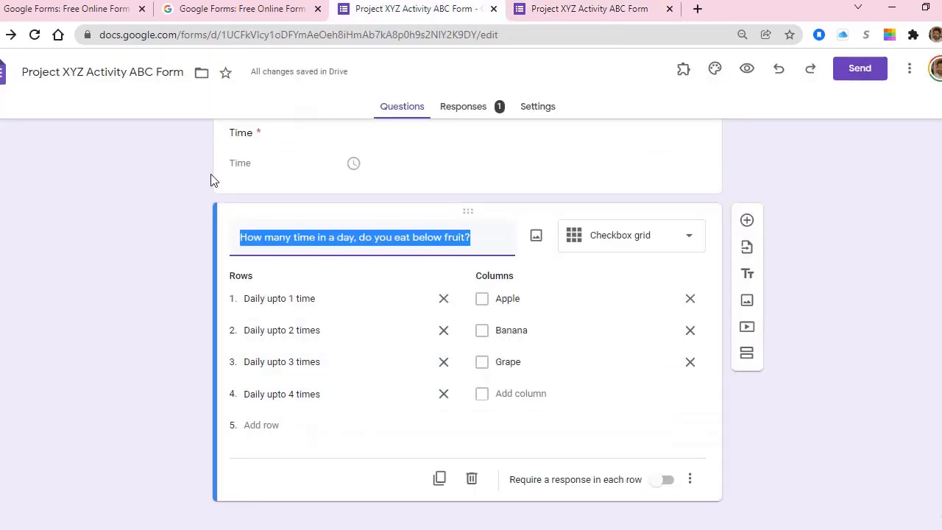
click(608, 12)
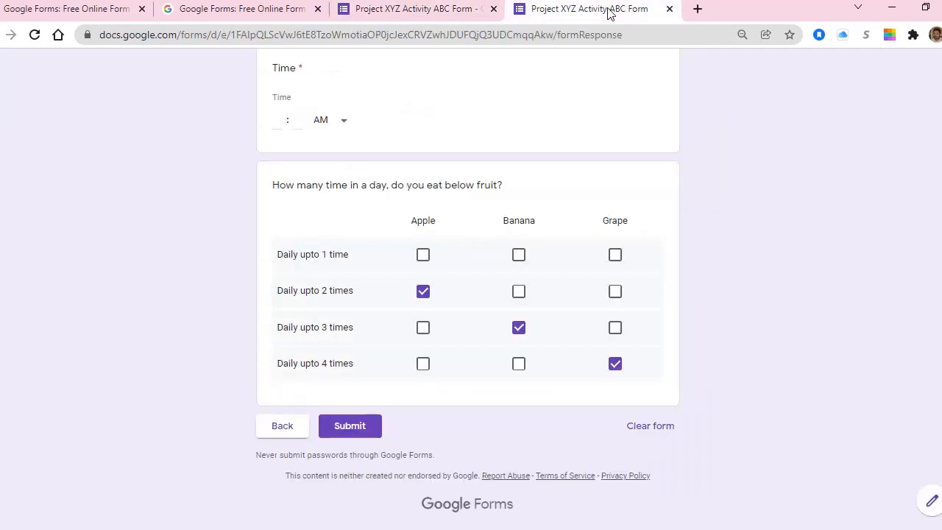
Step: Tick Apple, Banana and Grape in the Daily upto 1 time row
click(425, 263)
click(518, 258)
click(614, 259)
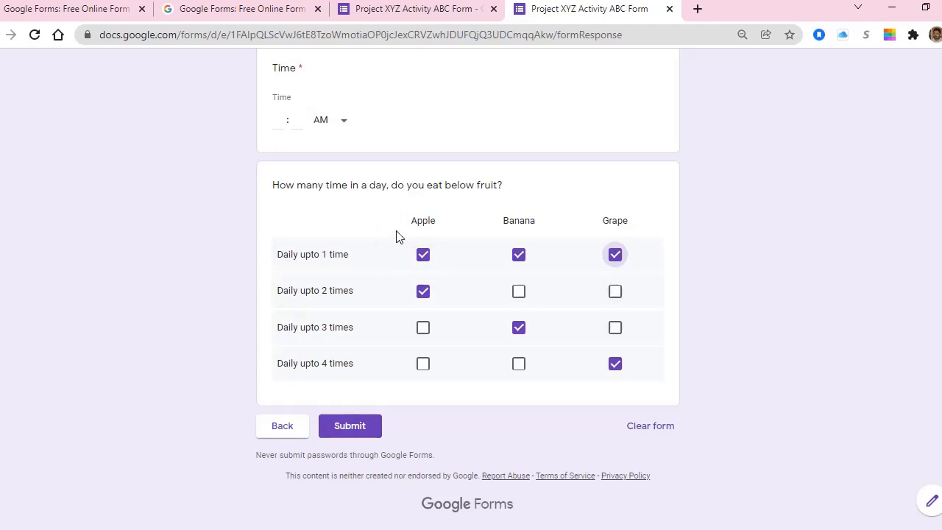
click(447, 9)
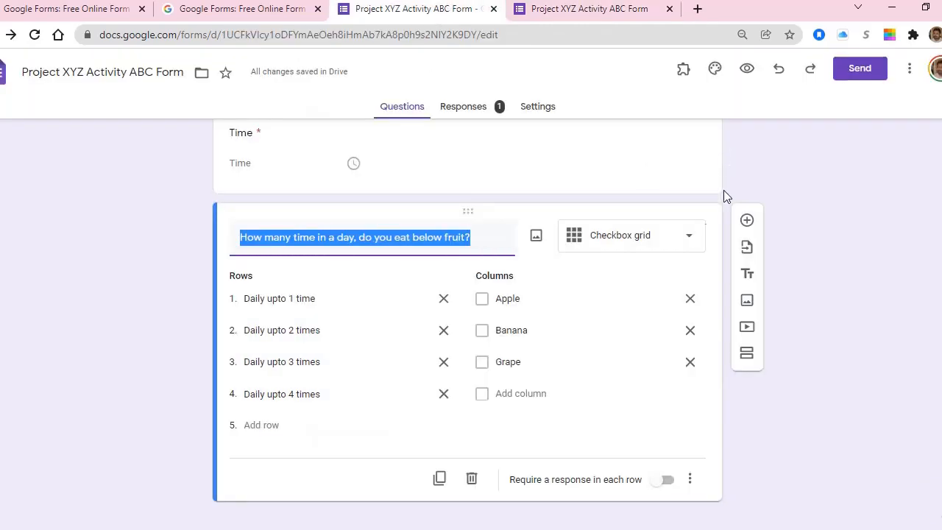
scroll(746, 276, down, 1)
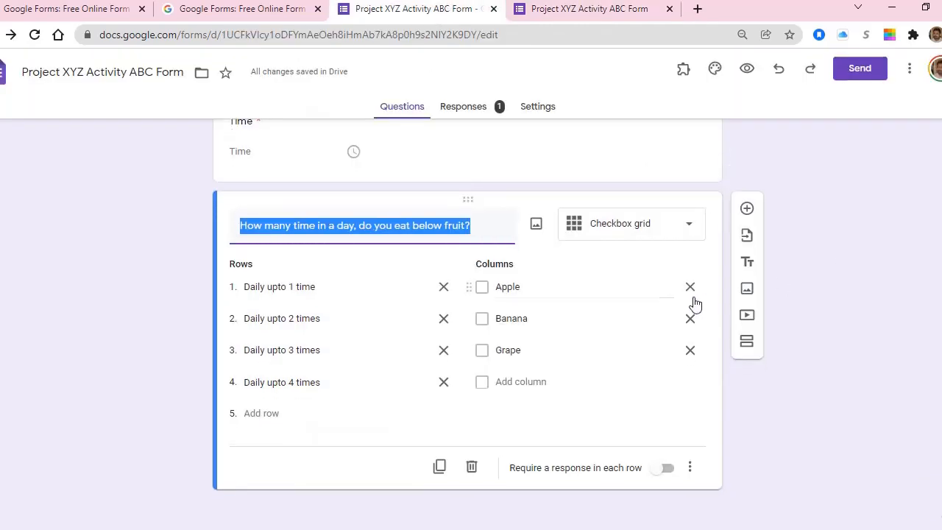
click(644, 247)
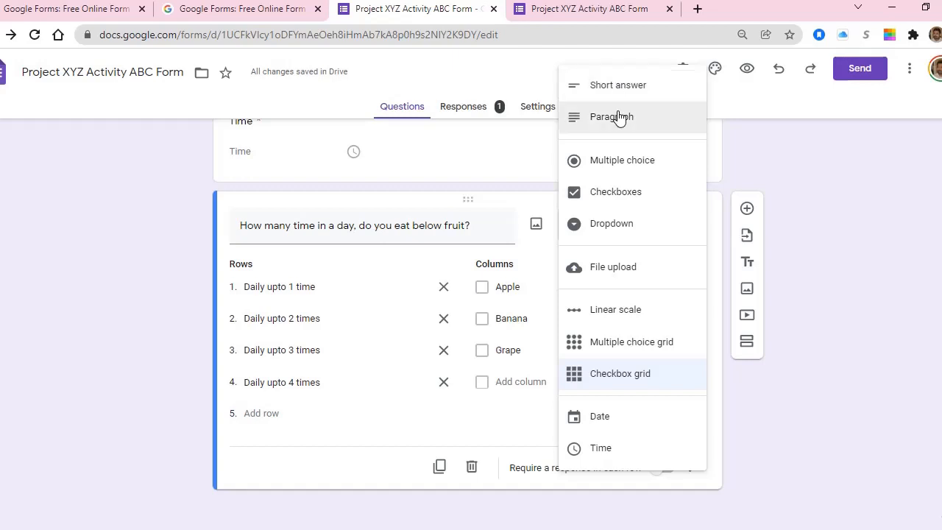
click(842, 234)
scroll(748, 248, down, 10)
scroll(747, 250, up, 7)
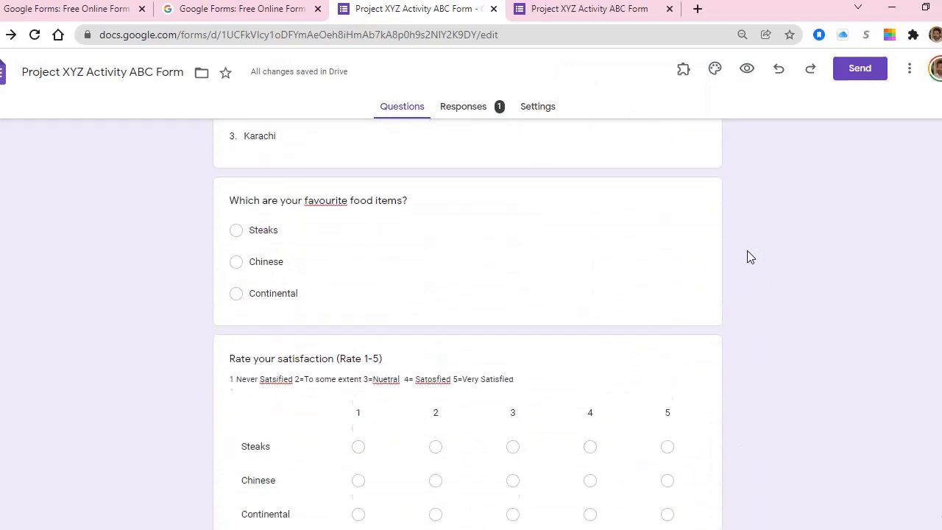
click(426, 234)
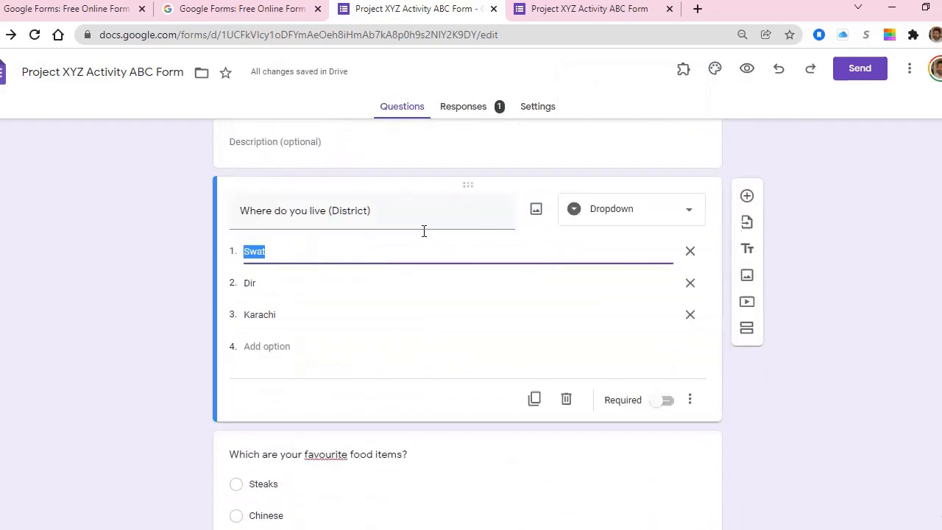
scroll(461, 295, down, 1)
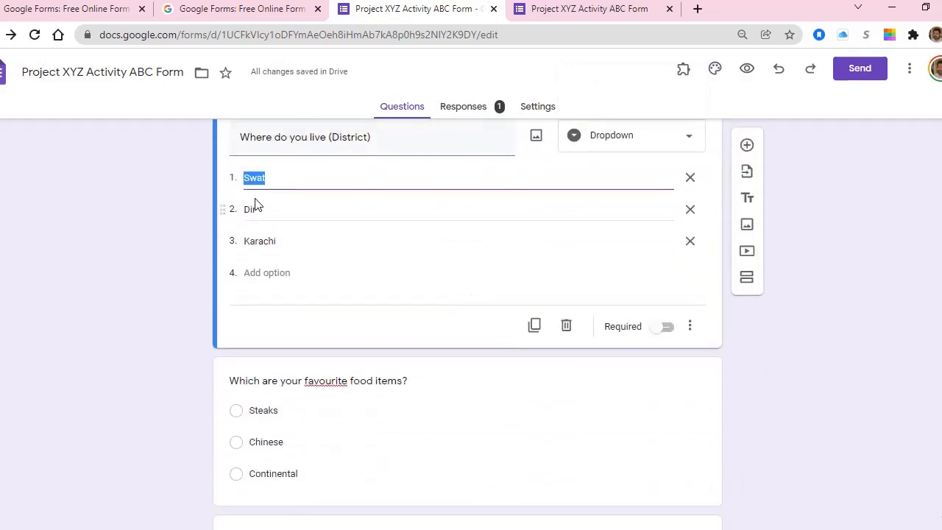
scroll(343, 323, down, 2)
click(343, 323)
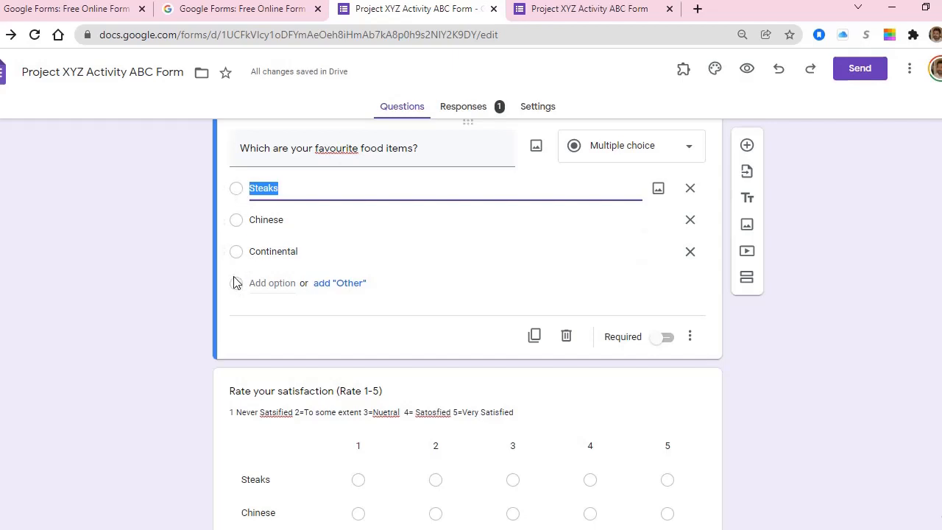
click(629, 149)
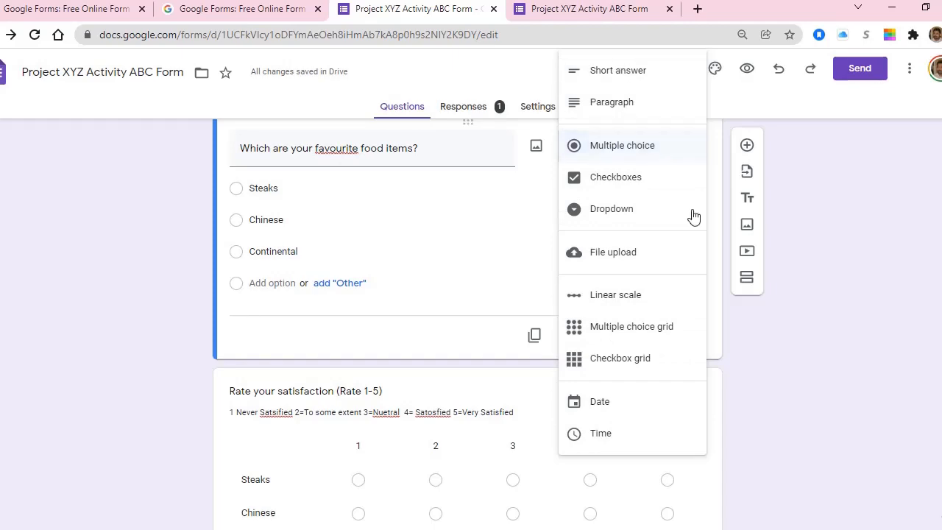
click(812, 315)
scroll(400, 321, up, 10)
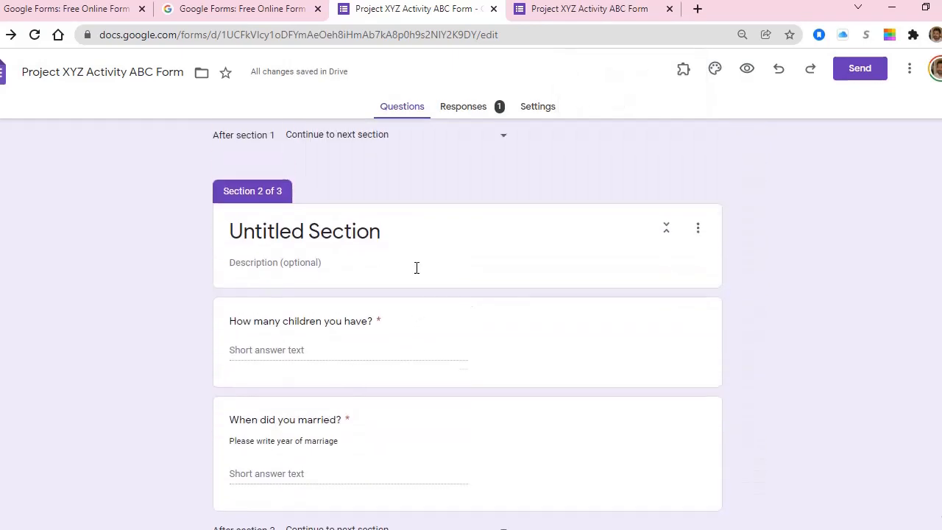
scroll(439, 227, up, 5)
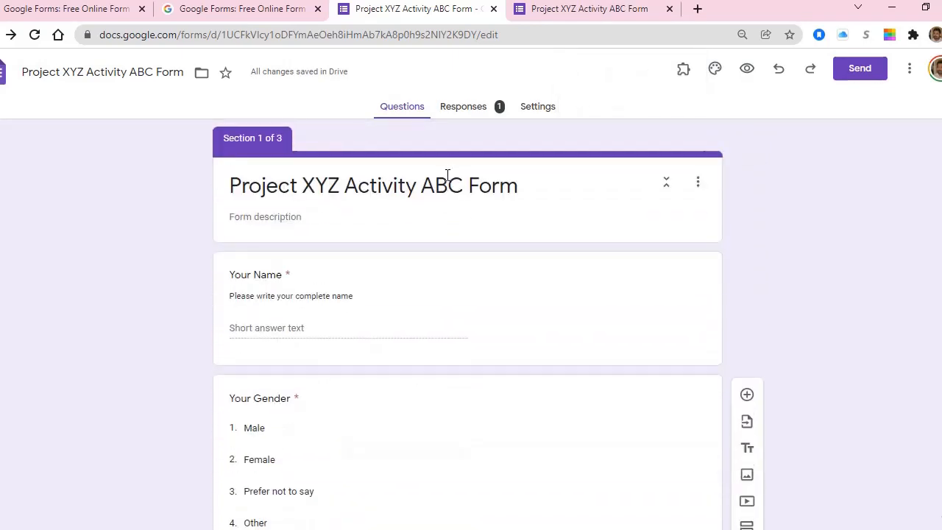
Step: Scroll the Responses summary of the 1 response, including the Your Gender pie chart at 100% Male
click(457, 111)
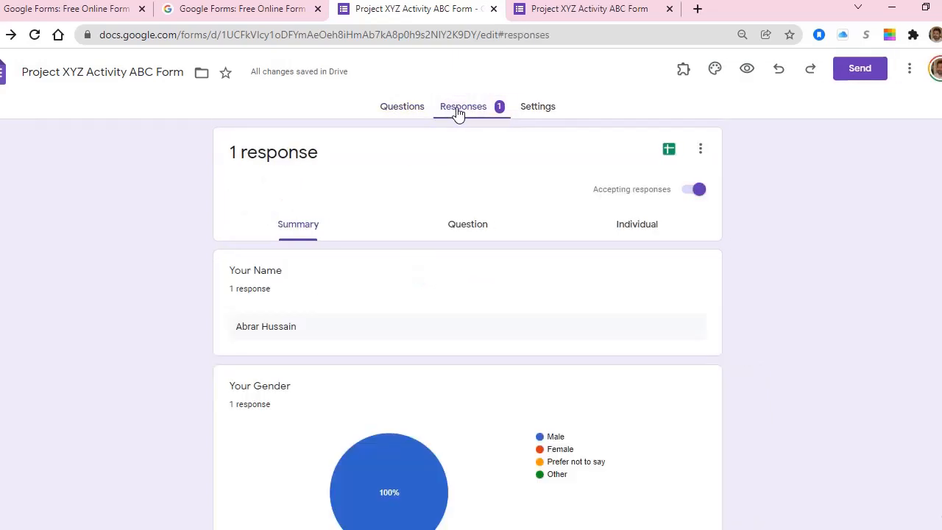
scroll(473, 332, down, 5)
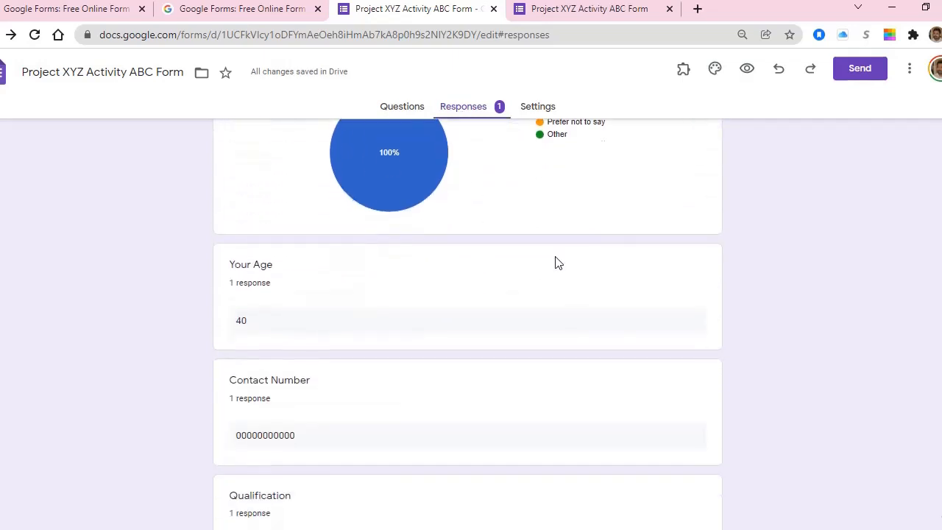
scroll(557, 263, down, 9)
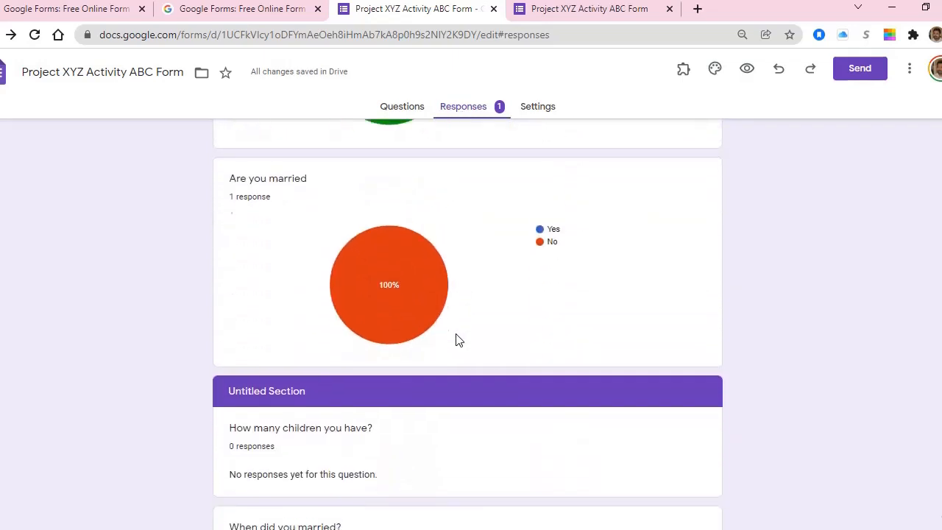
scroll(455, 339, up, 6)
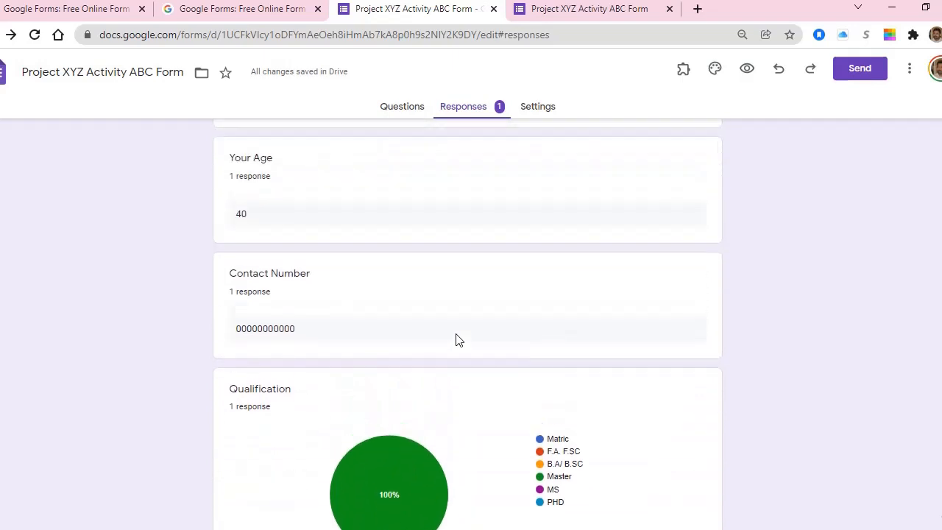
scroll(455, 339, up, 3)
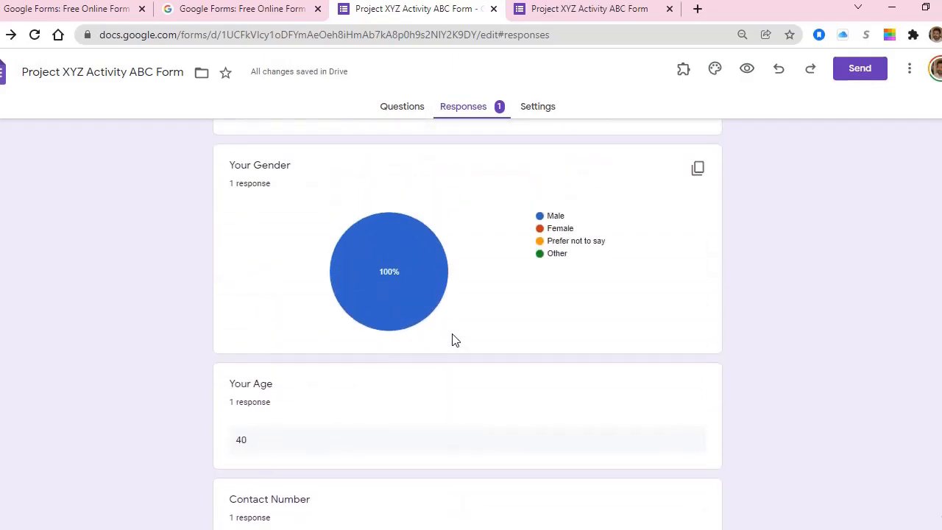
scroll(454, 340, up, 3)
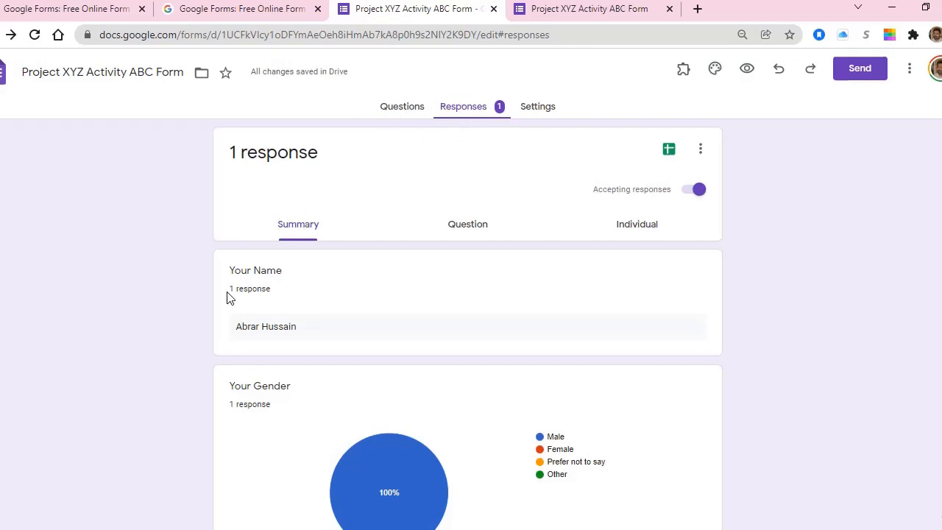
scroll(287, 324, down, 2)
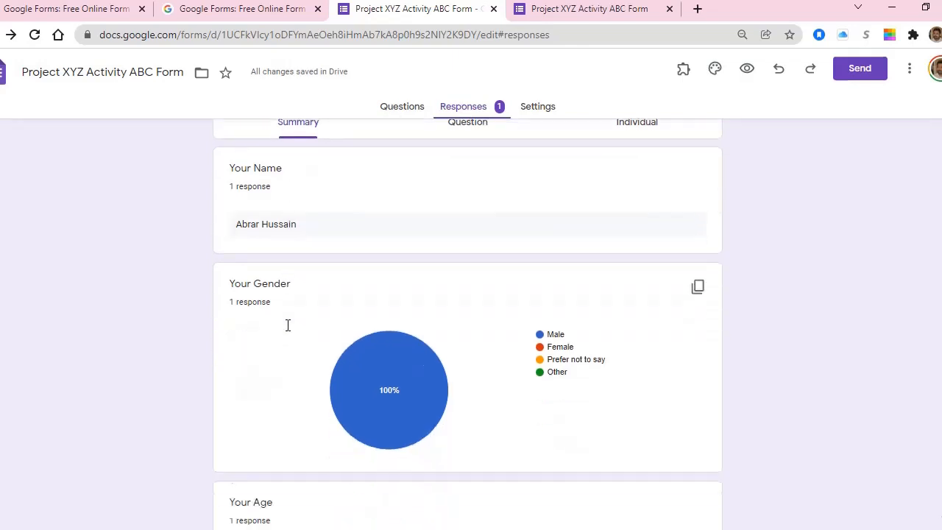
mouse_move(396, 370)
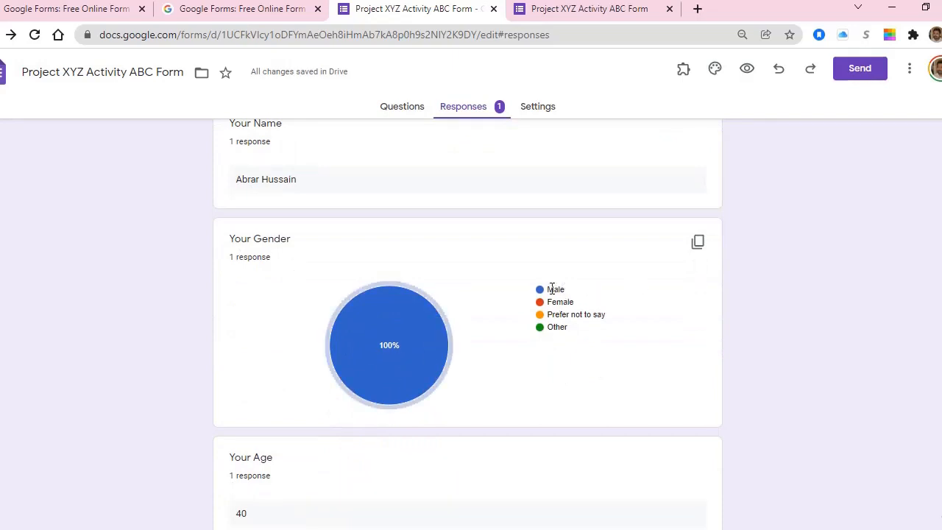
scroll(412, 346, down, 3)
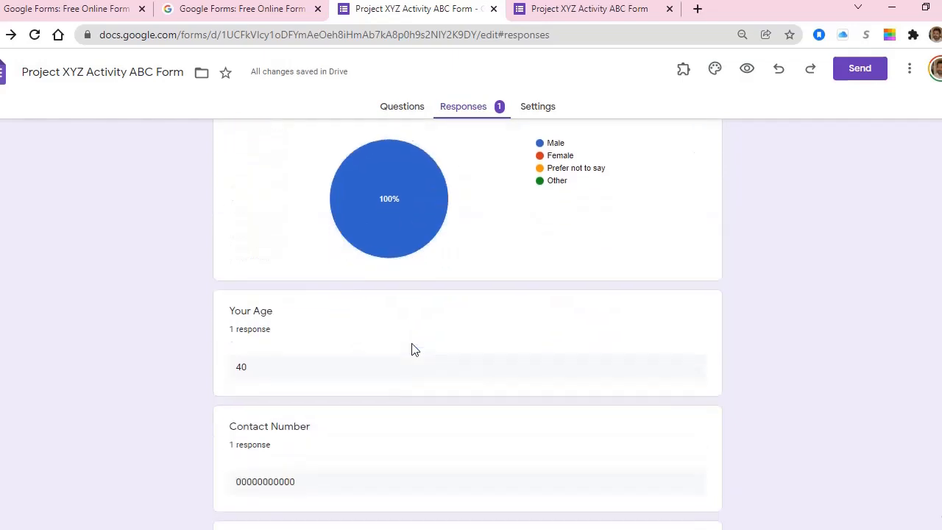
scroll(283, 312, down, 2)
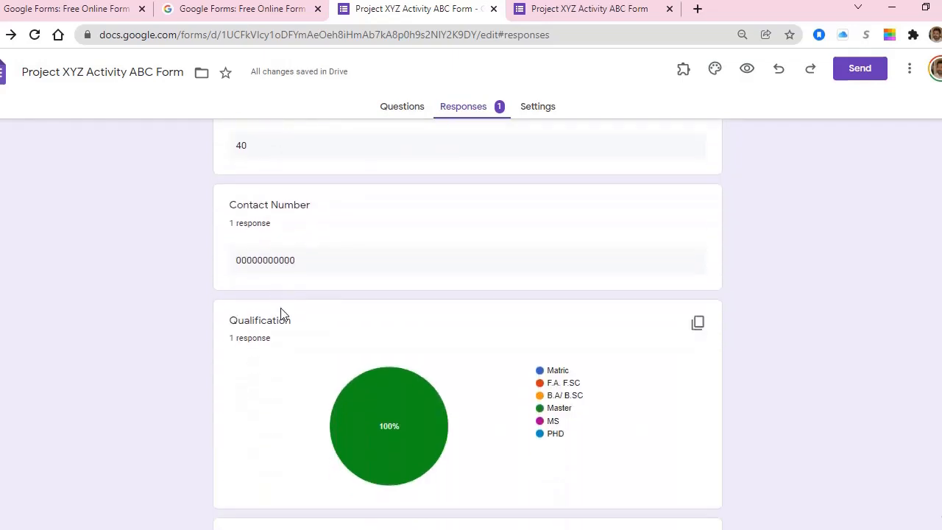
scroll(282, 314, up, 5)
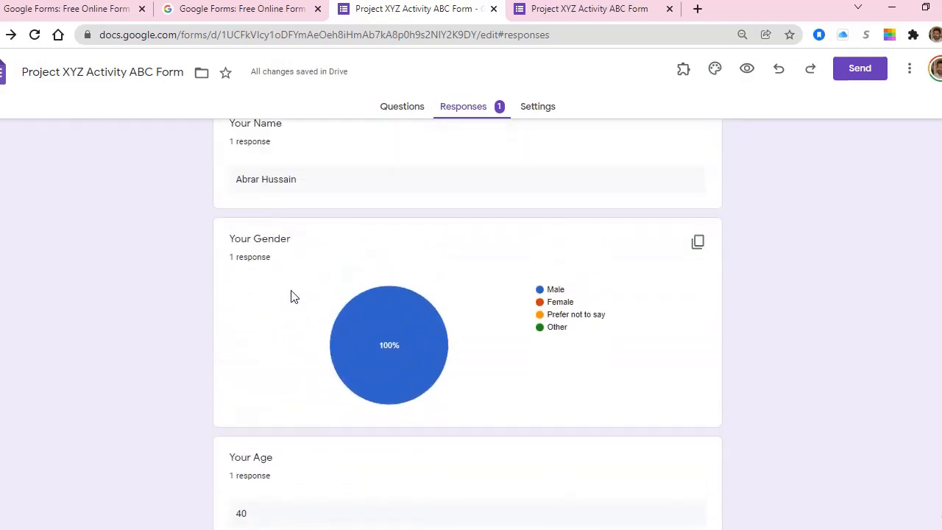
scroll(291, 297, up, 2)
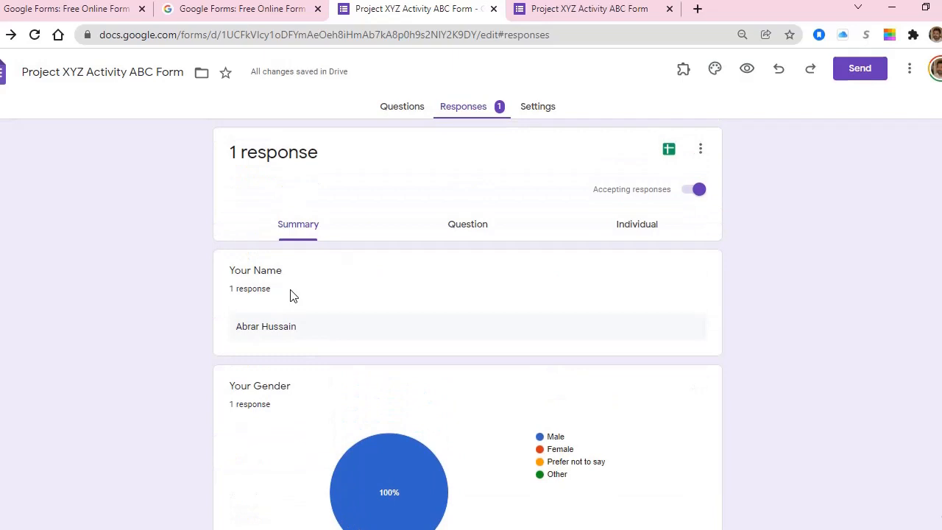
Step: Switch to the per-question view and move to the Your Gender question
click(467, 225)
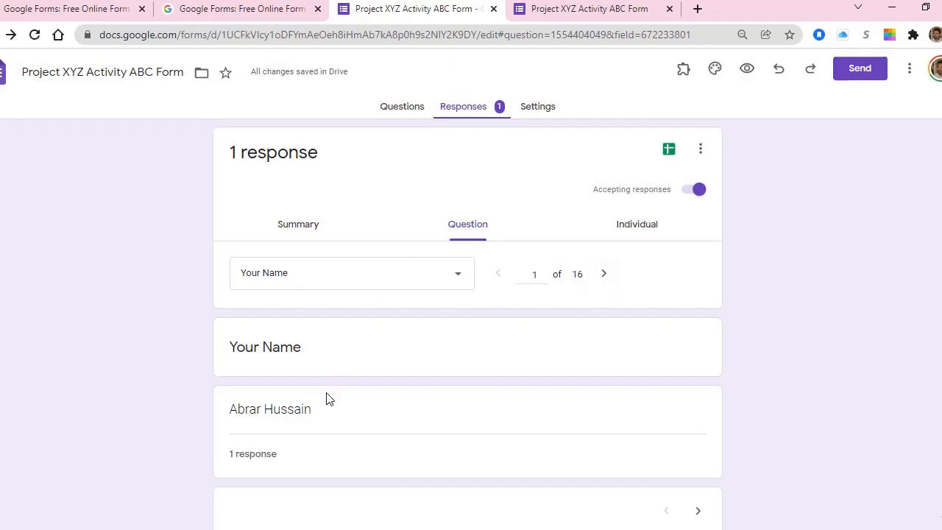
scroll(316, 368, down, 1)
click(605, 220)
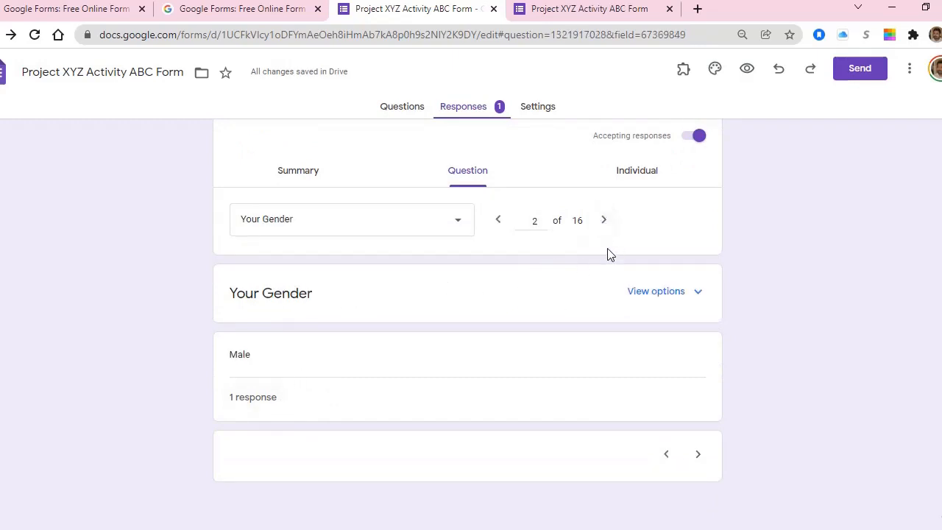
Step: Show the response in Individual view: Male, age 40, Master, not married
click(634, 177)
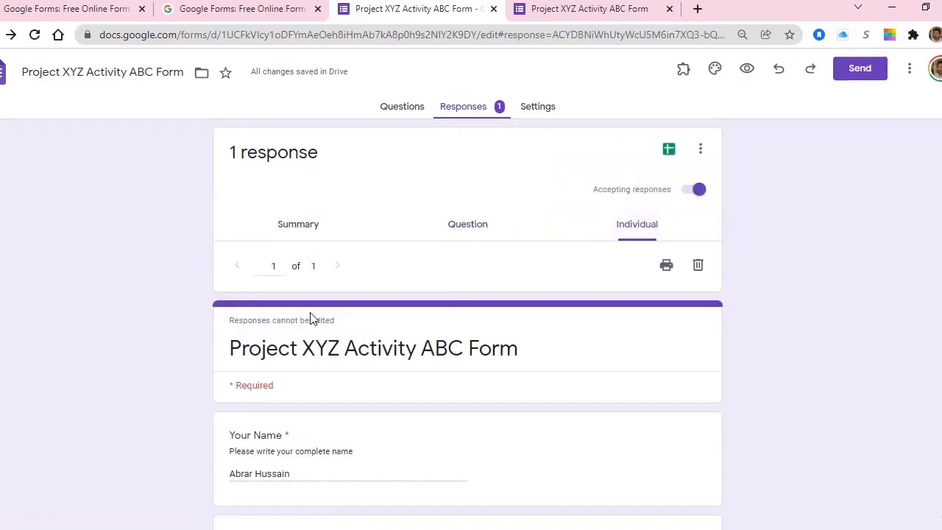
scroll(305, 370, down, 3)
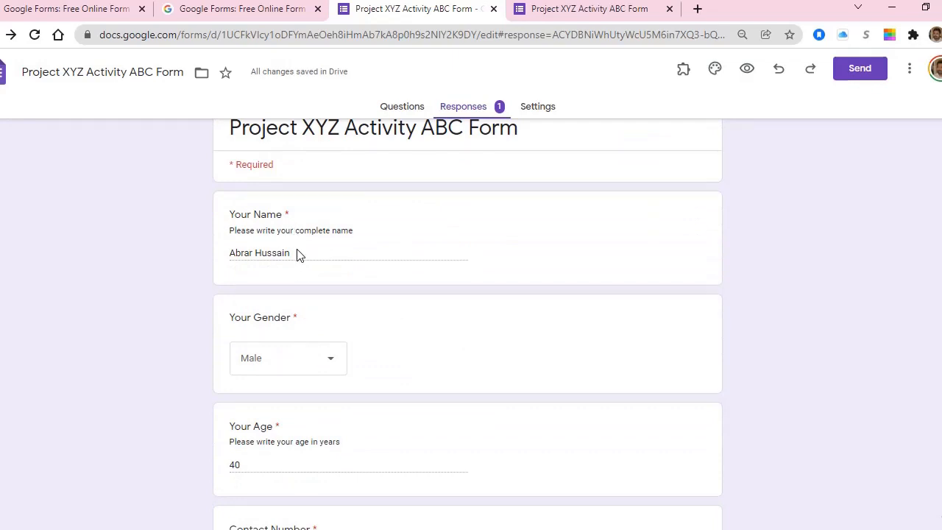
scroll(329, 324, down, 8)
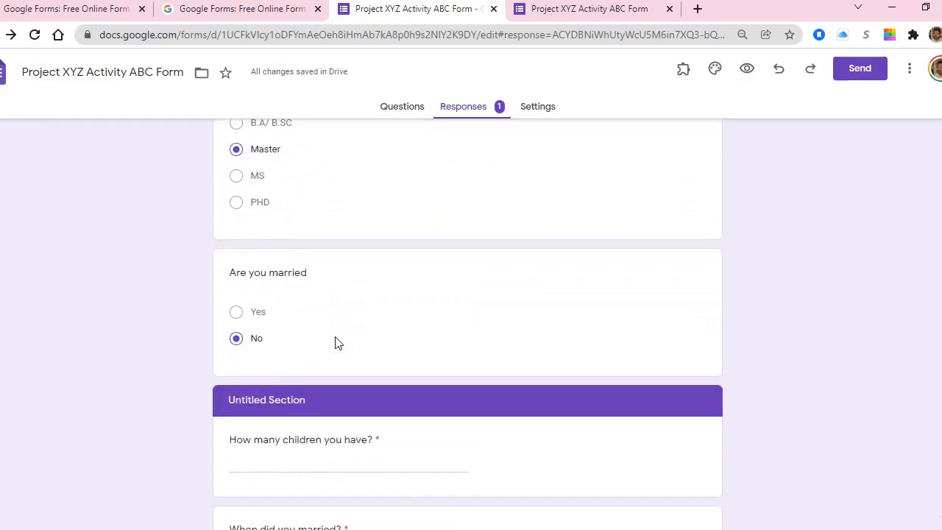
scroll(336, 341, up, 6)
scroll(333, 332, up, 5)
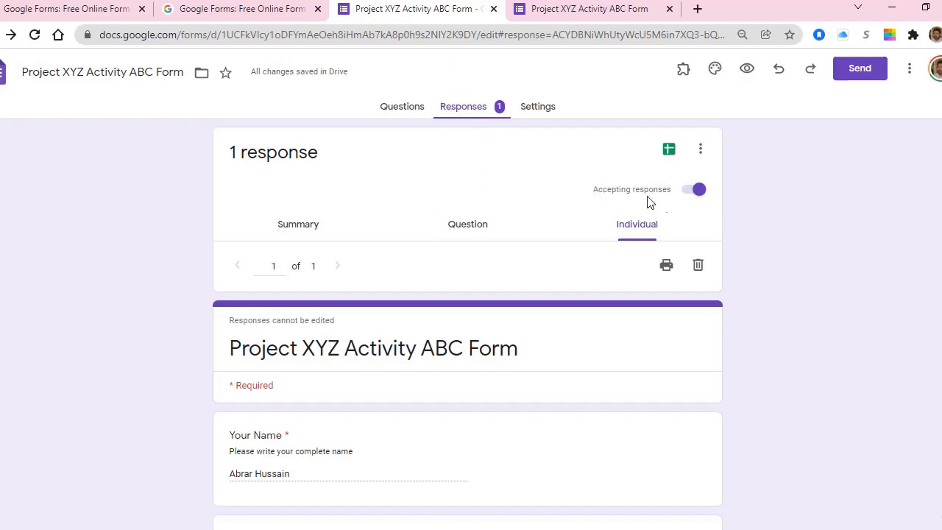
click(694, 192)
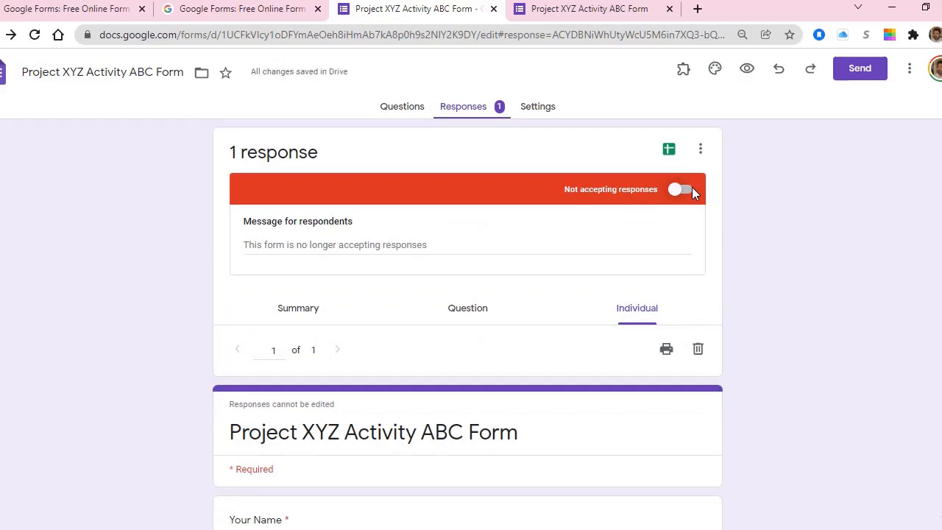
click(691, 189)
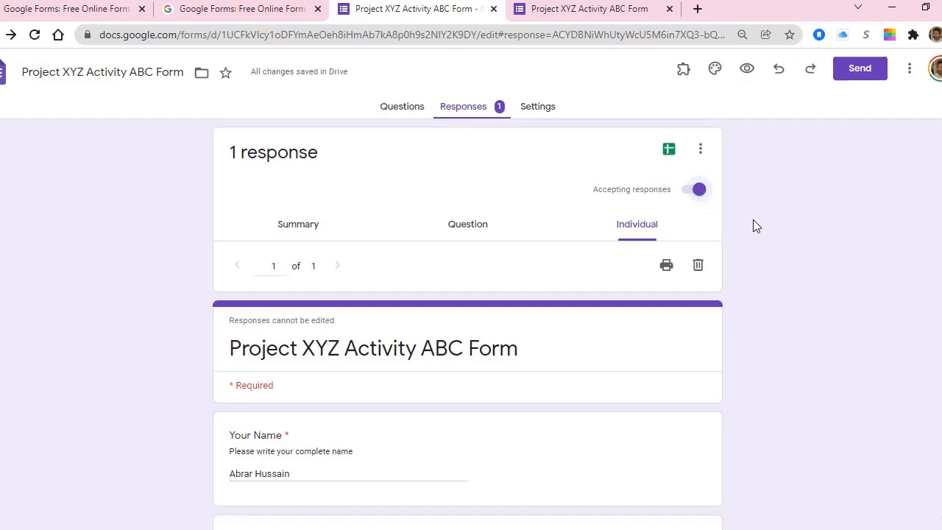
Step: Open the responses as the Untitled form (Responses) spreadsheet, one row under question columns
click(669, 151)
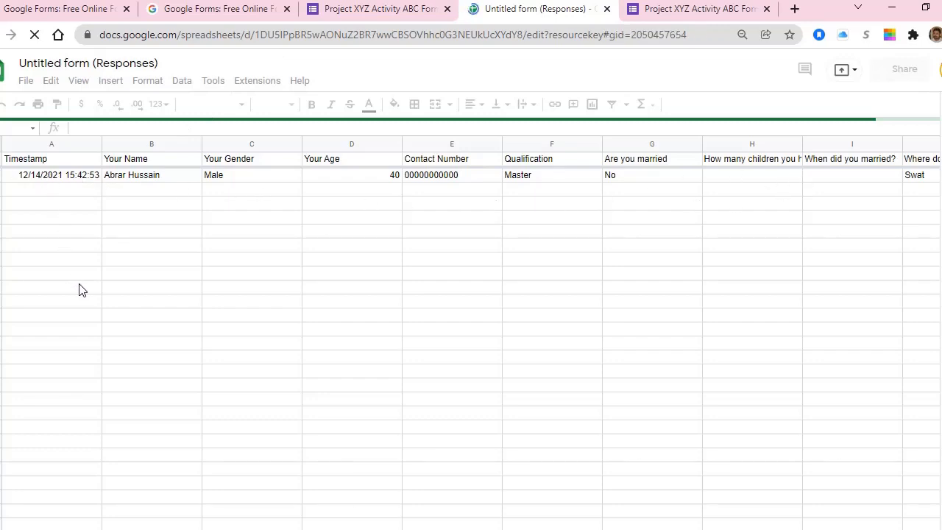
click(217, 194)
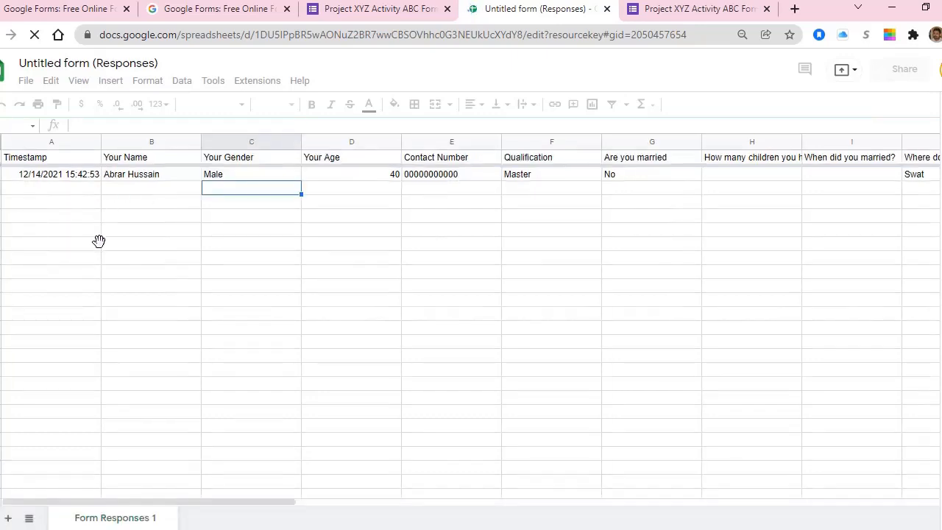
click(99, 241)
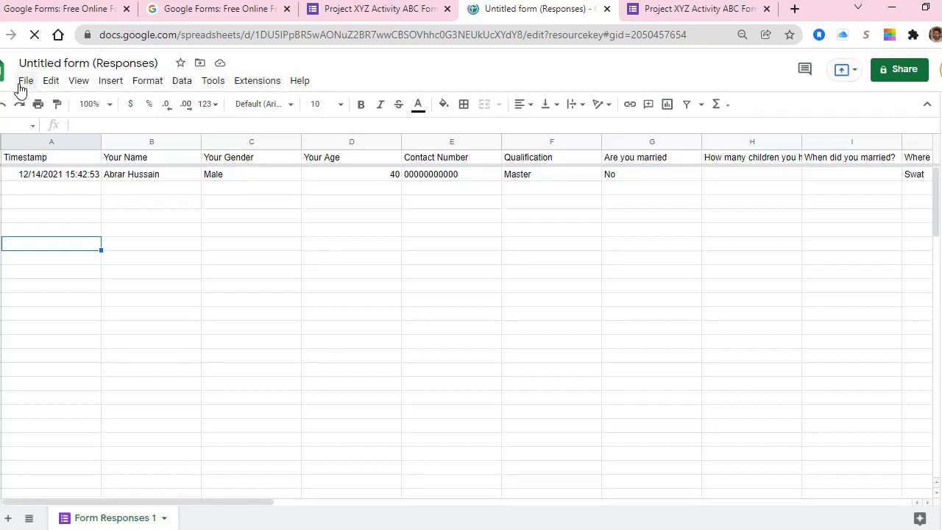
Step: Download the sheet as Microsoft Excel (.xlsx), producing Untitled form (Responses).xlsx
click(21, 87)
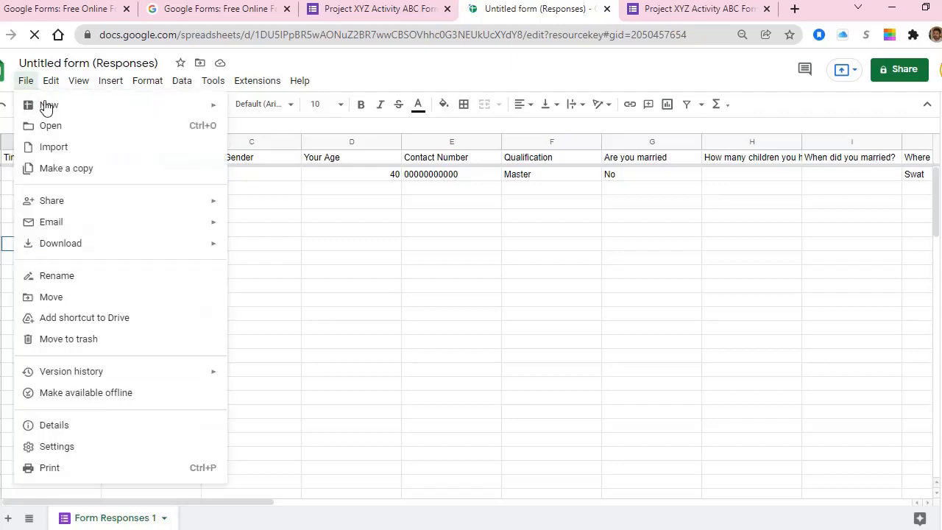
mouse_move(46, 111)
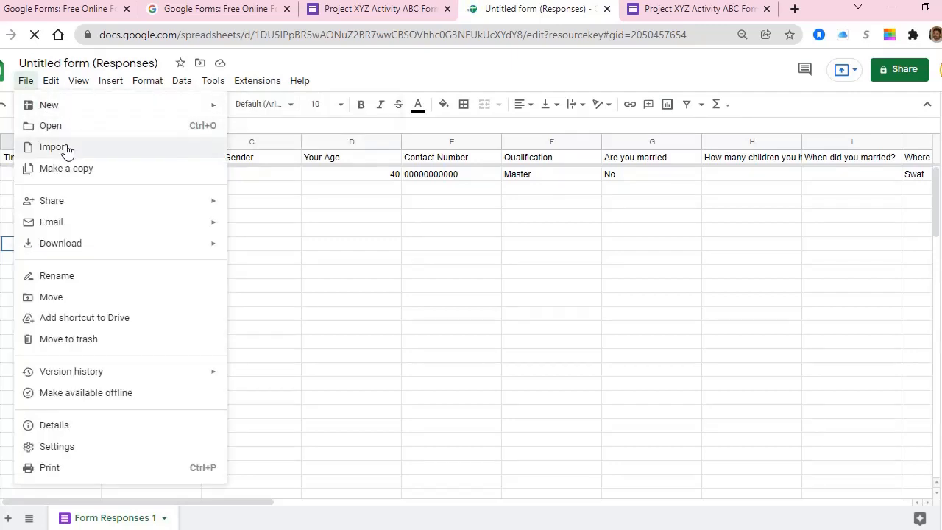
mouse_move(77, 207)
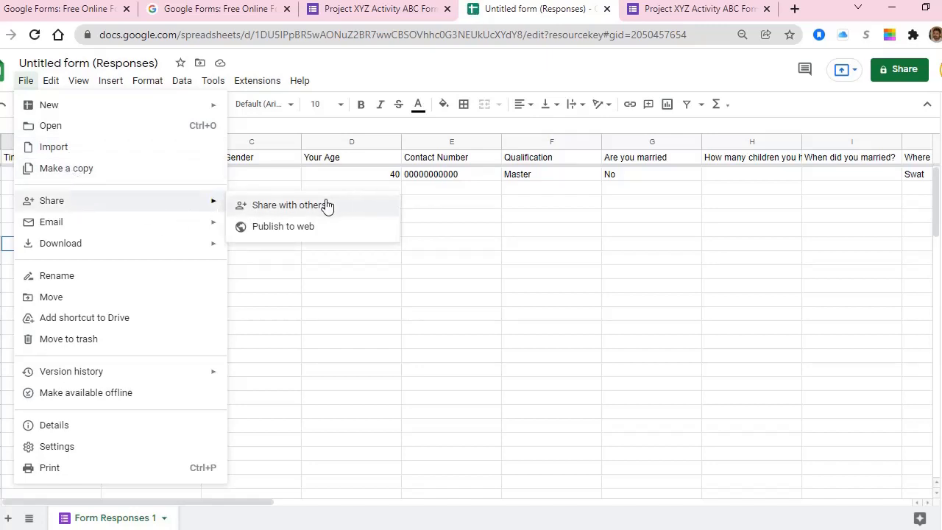
mouse_move(104, 226)
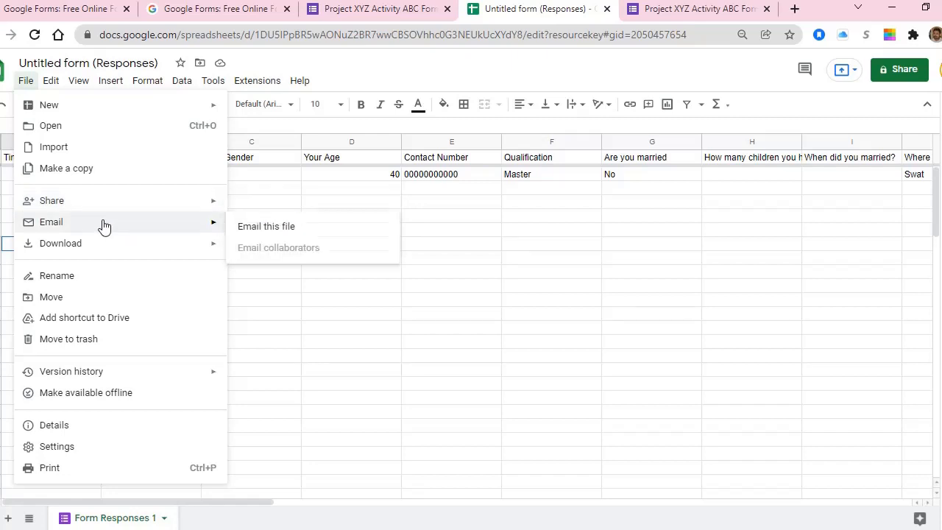
mouse_move(100, 254)
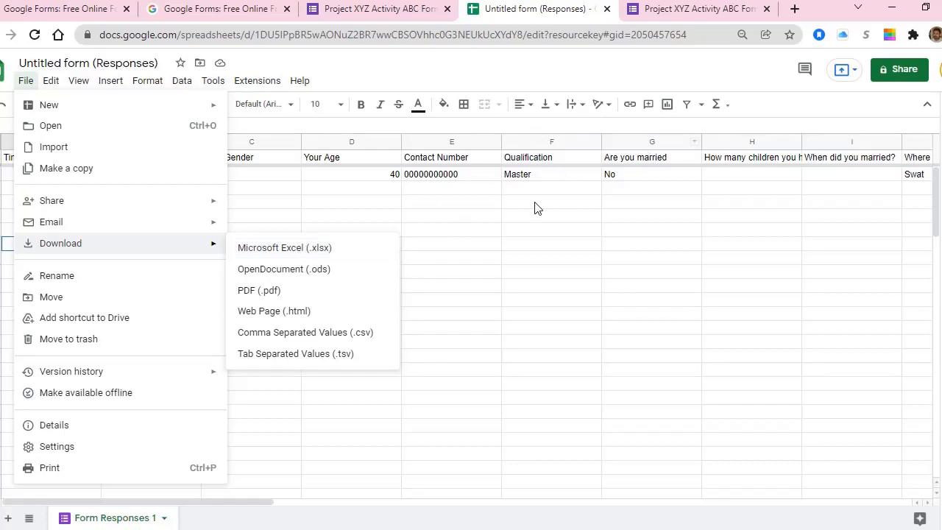
click(273, 250)
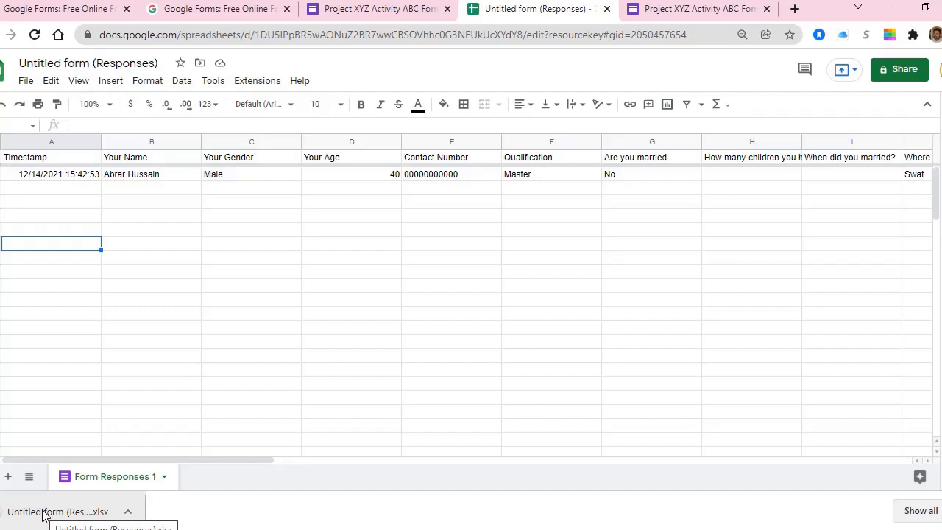
Step: Show the download in its Downloads folder and open Untitled form (Responses) in Excel
right_click(44, 515)
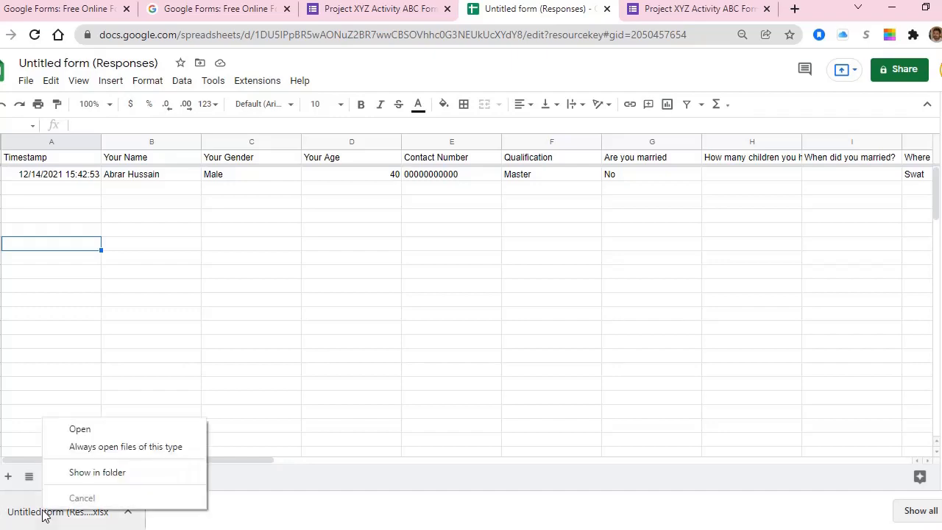
click(76, 473)
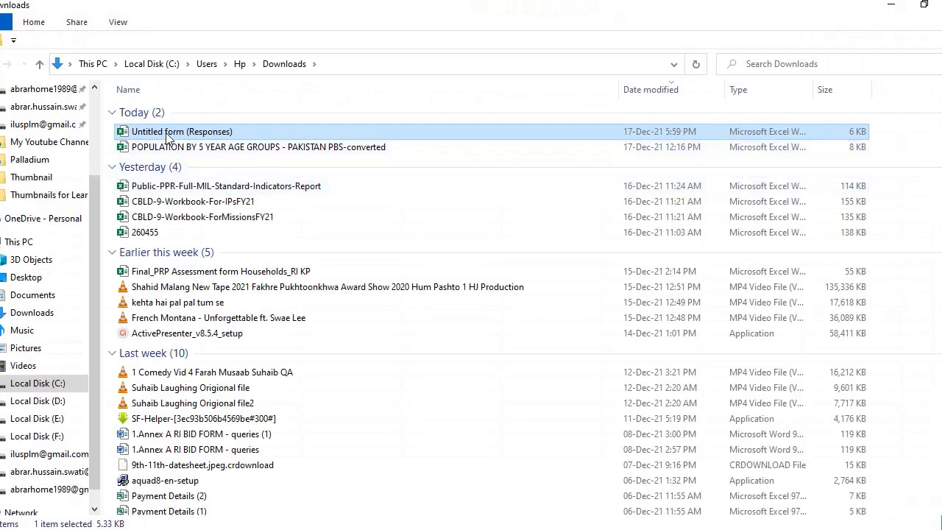
double_click(190, 133)
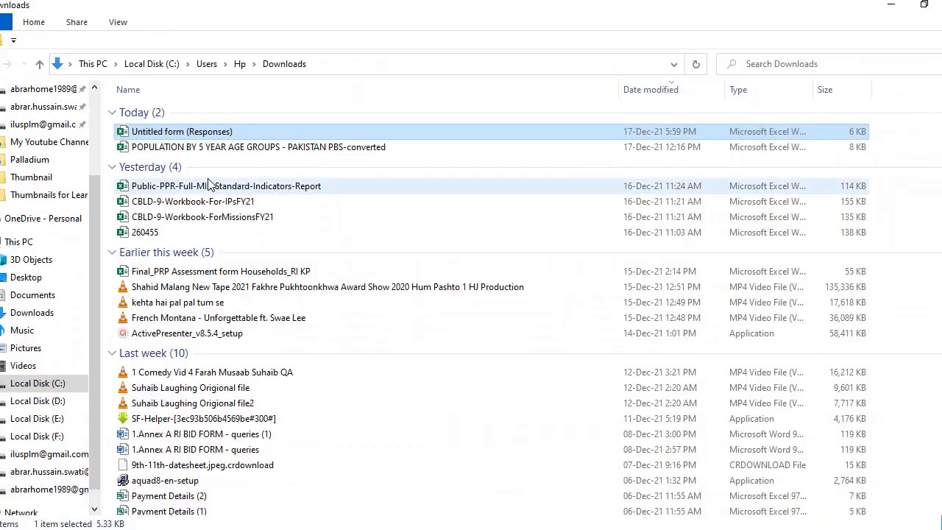
key(alt+Tab)
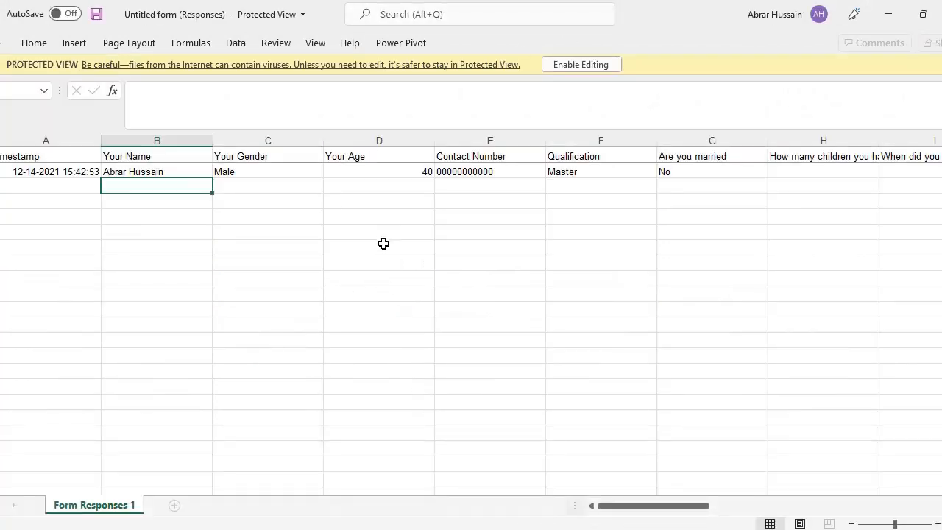
Step: Enable editing on the Untitled form (Responses) workbook and select the timestamp in cell A2
click(568, 64)
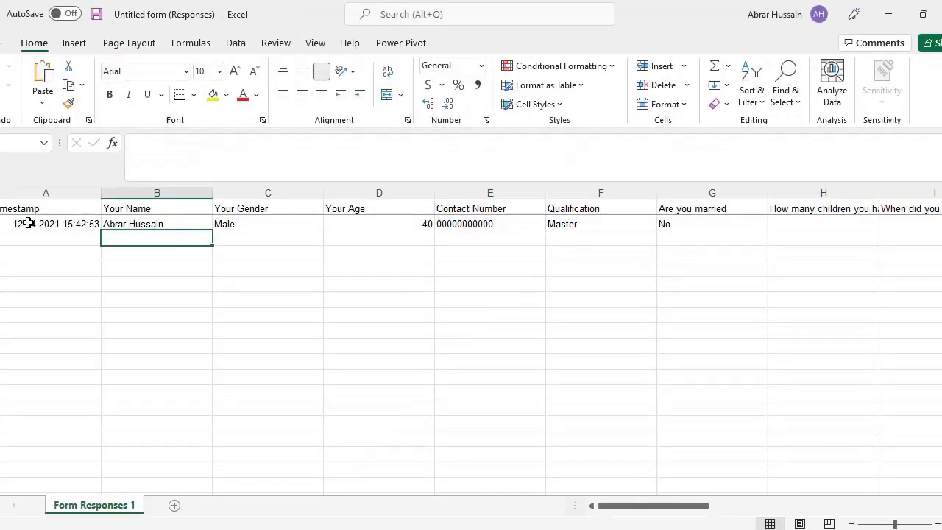
click(28, 223)
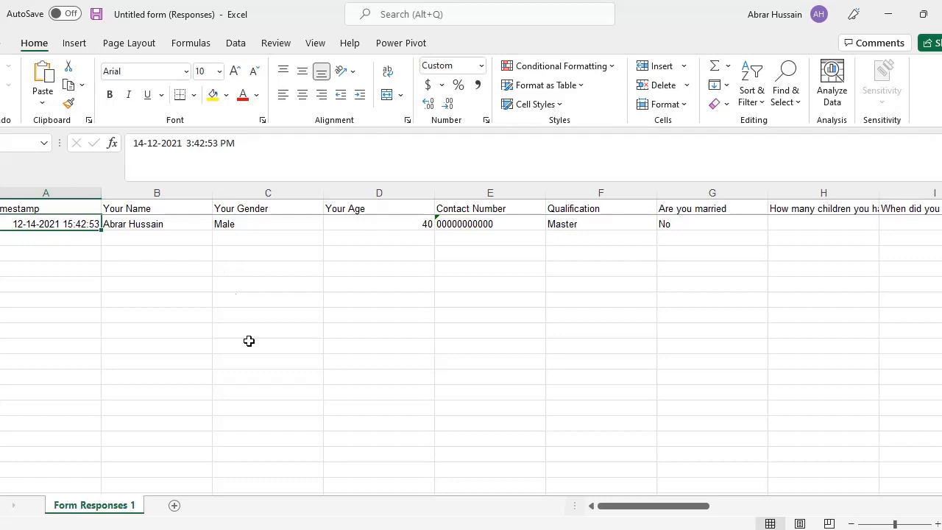
key(alt+Tab)
key(alt+Tab)
key(alt+Tab)
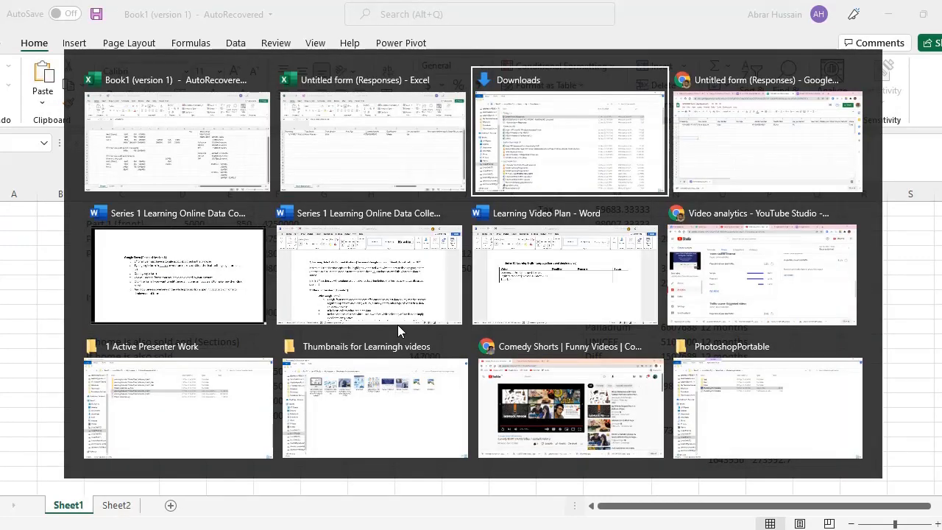
key(alt+Tab)
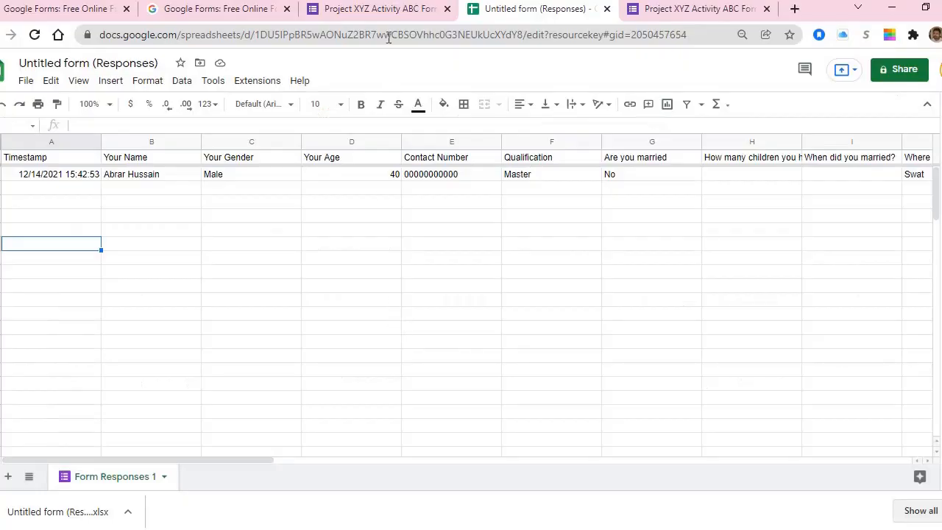
Step: Return to the Forms tab and open the Send form dialog for Project XYZ Activity ABC Form
click(389, 11)
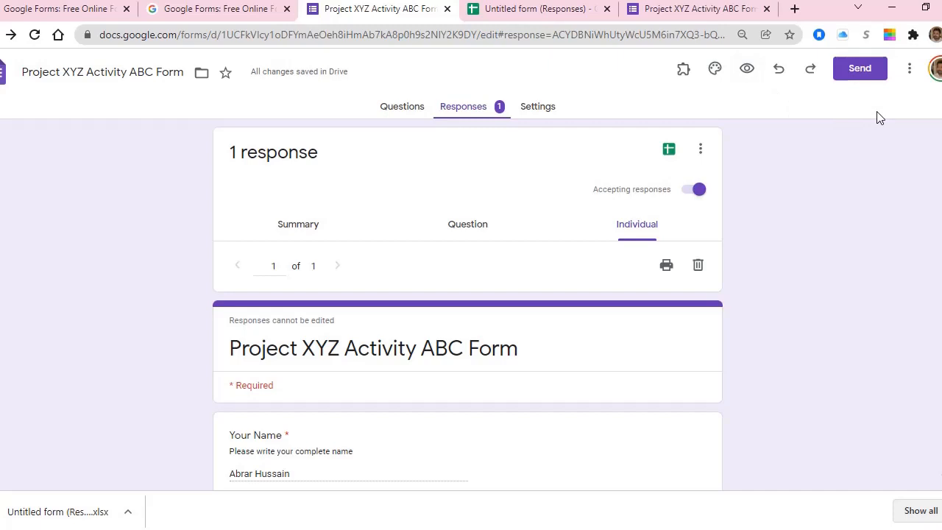
click(860, 71)
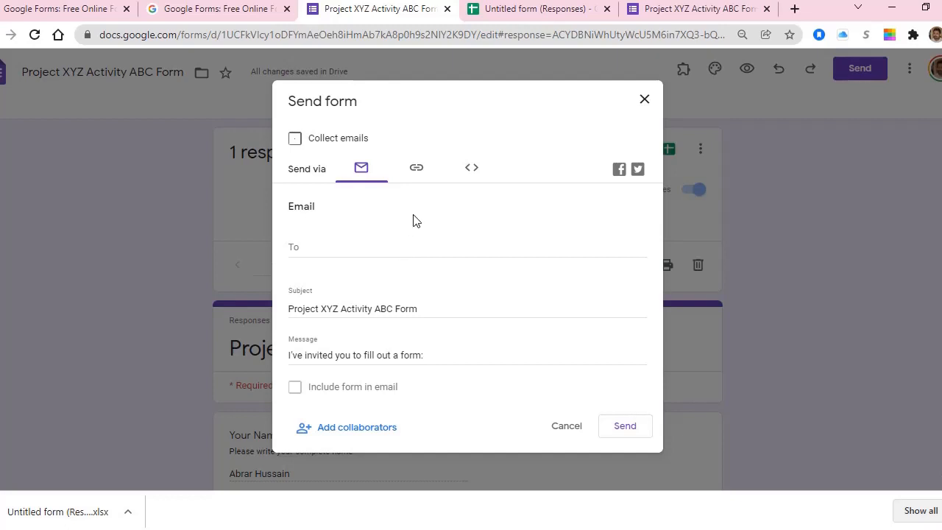
Step: Copy the form's link with Shorten URL enabled, giving a forms.gle address
click(415, 172)
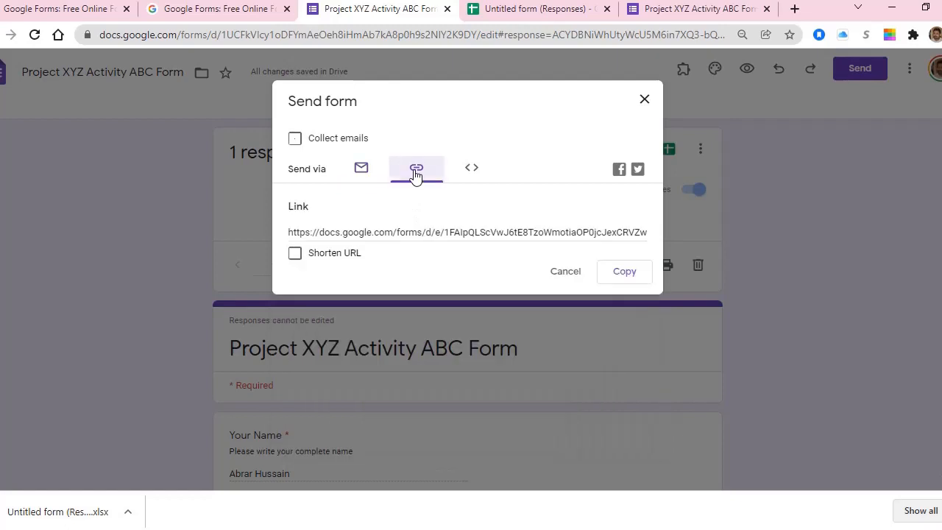
click(293, 259)
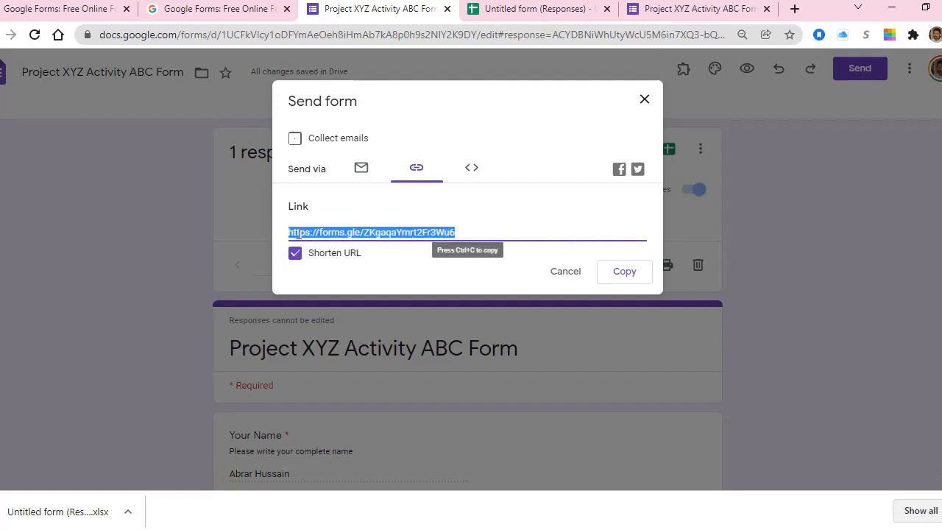
click(632, 283)
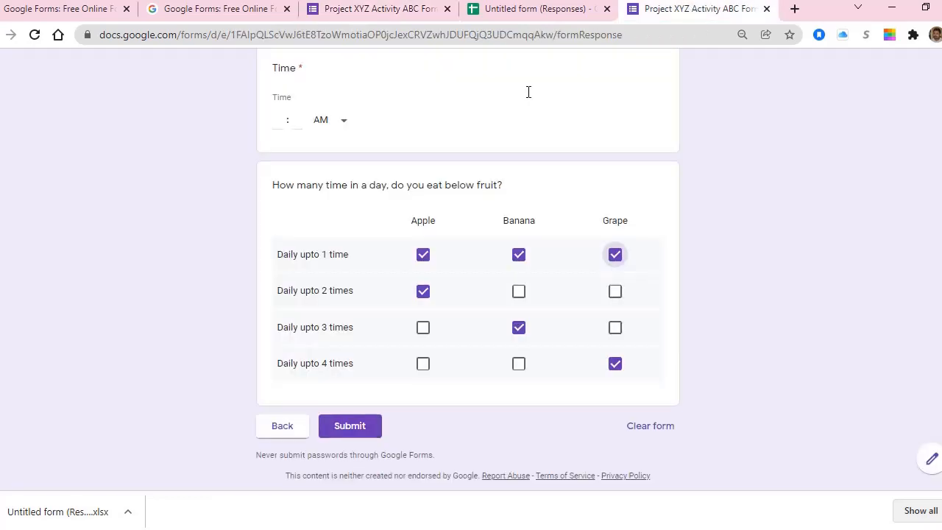
Step: Review the submitted answers on the live form tab
click(691, 11)
scroll(360, 208, up, 10)
scroll(716, 437, up, 6)
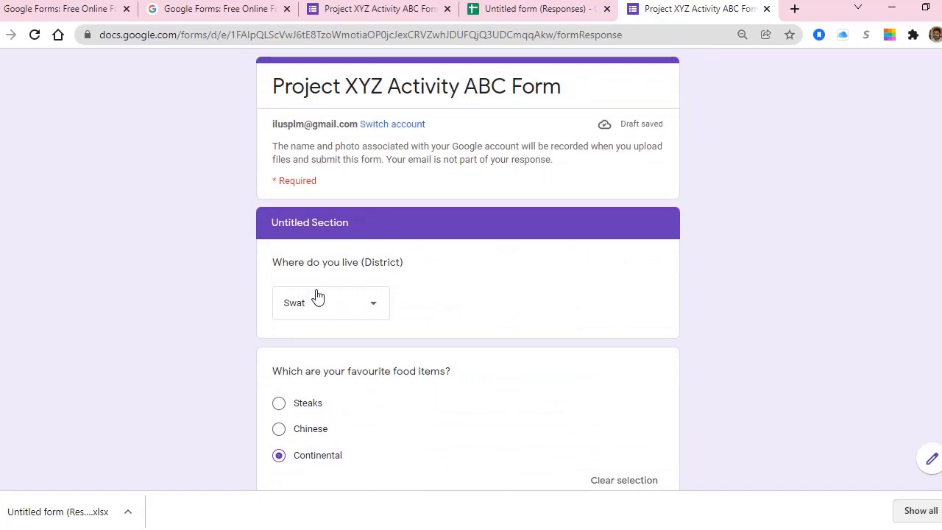
scroll(326, 318, down, 1)
scroll(326, 319, down, 15)
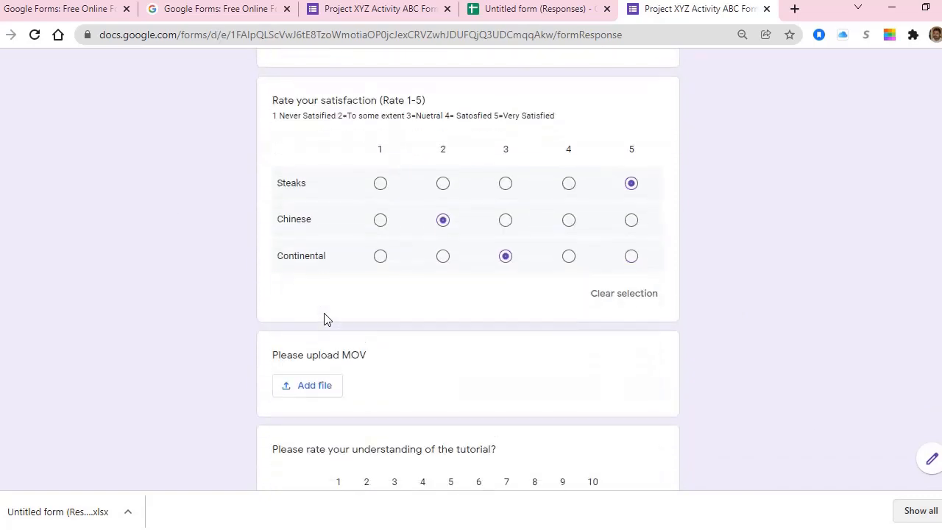
scroll(321, 334, up, 15)
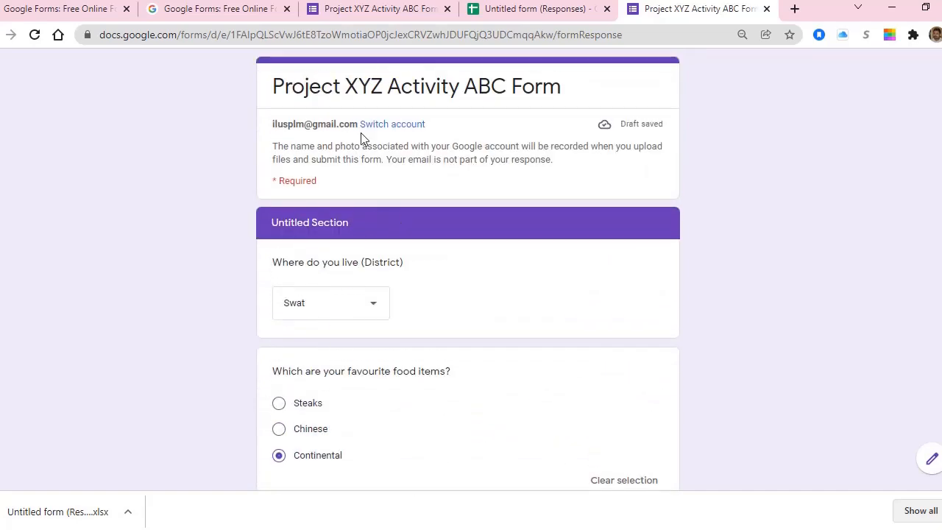
Step: Close the Send form dialog in the editor and bring the Word notes document forward
click(372, 18)
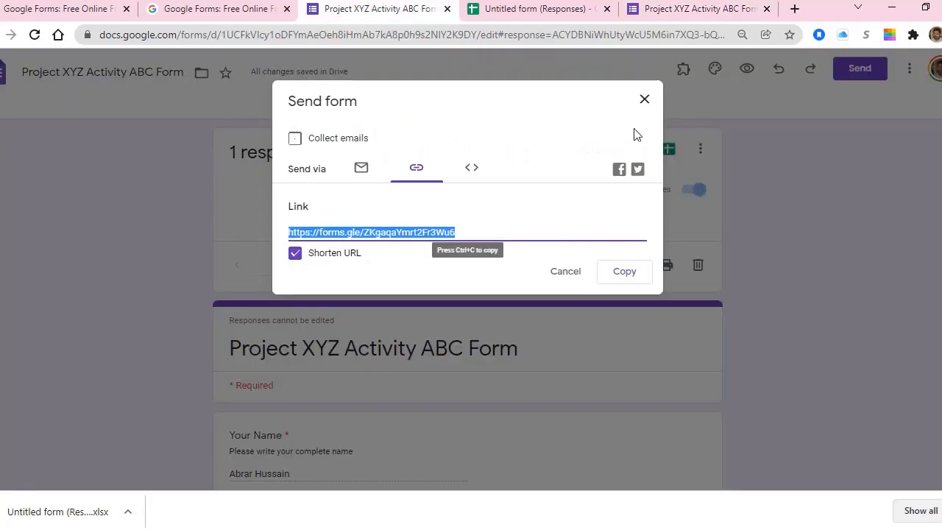
click(644, 100)
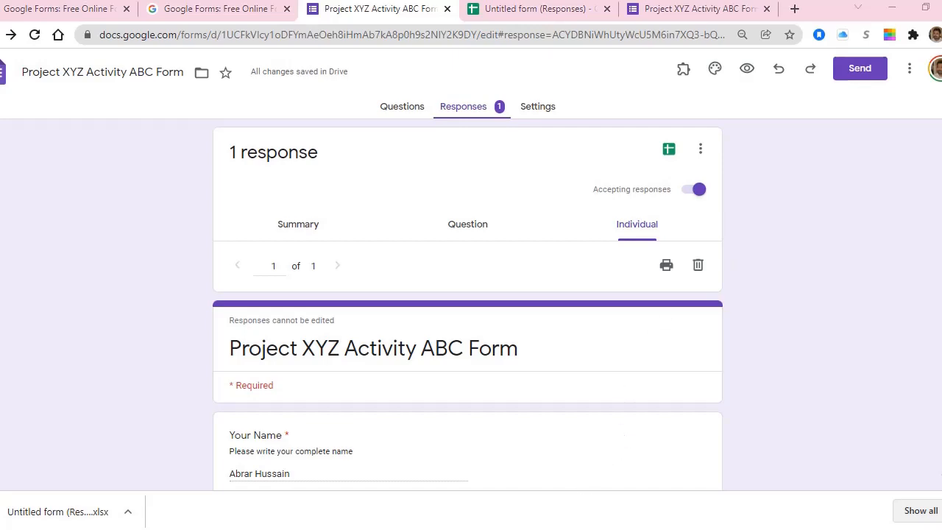
mouse_move(566, 526)
click(703, 460)
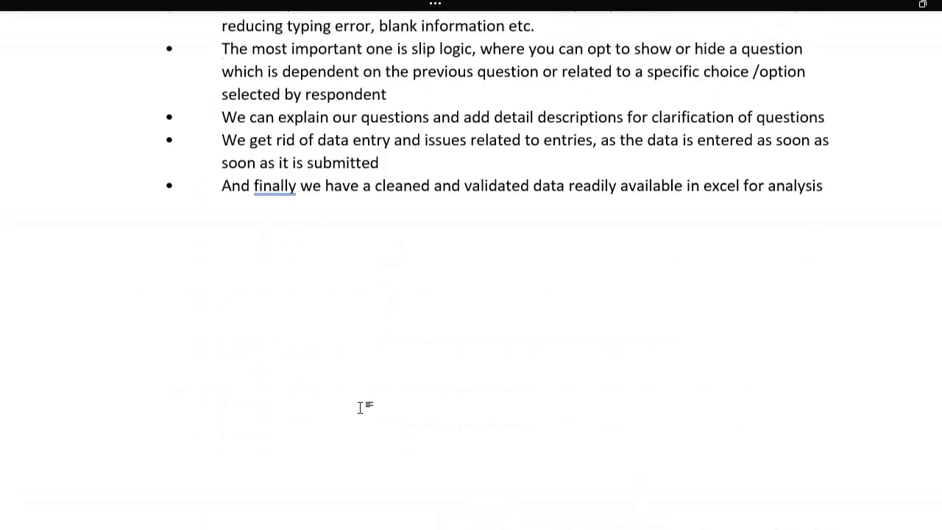
Step: Read through the Word training notes and session series list, marking the Series 2 line
scroll(360, 405, up, 10)
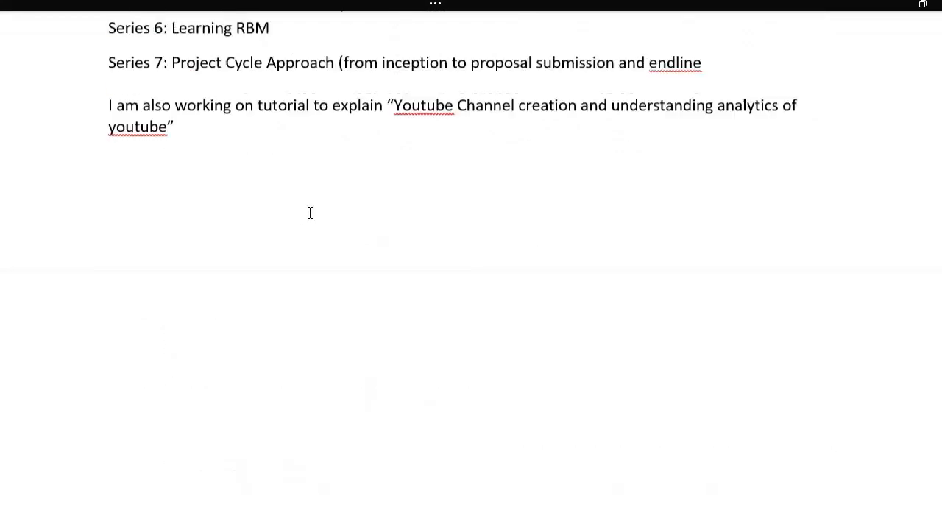
scroll(310, 213, up, 6)
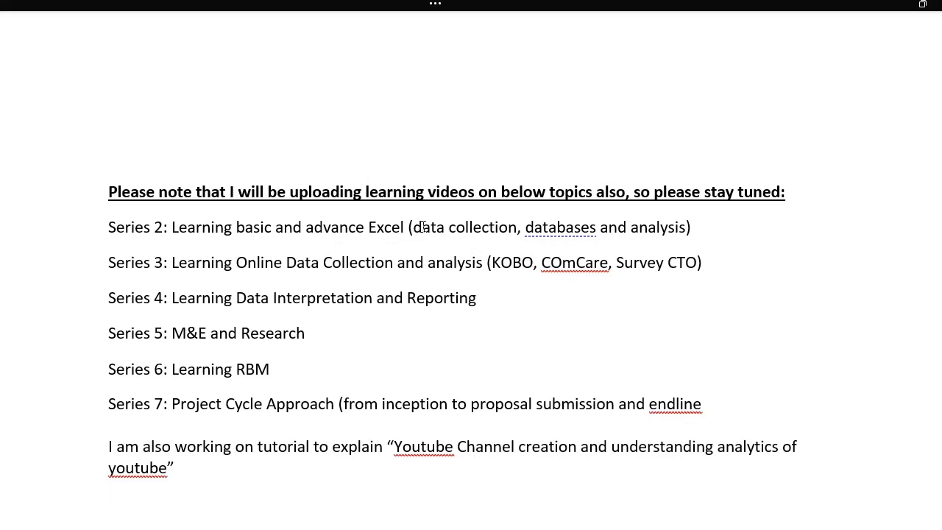
click(182, 230)
scroll(269, 344, down, 10)
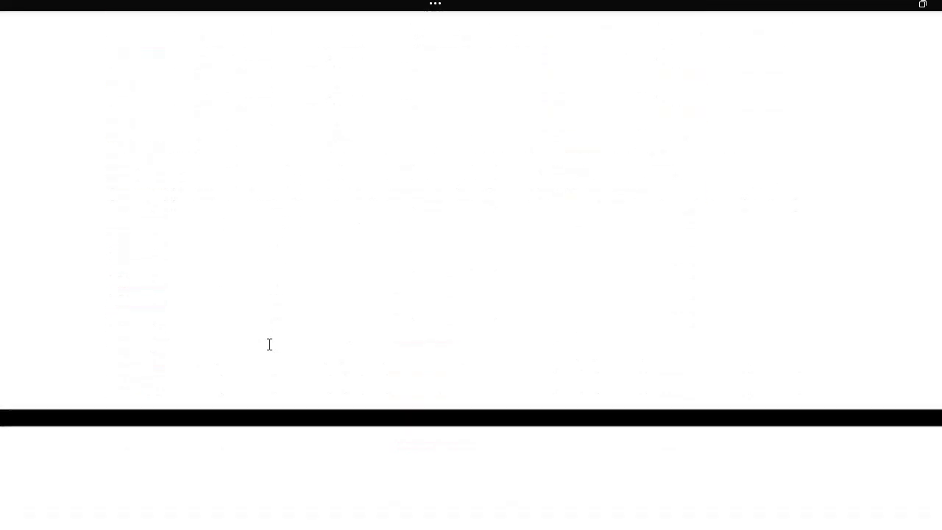
scroll(269, 344, down, 15)
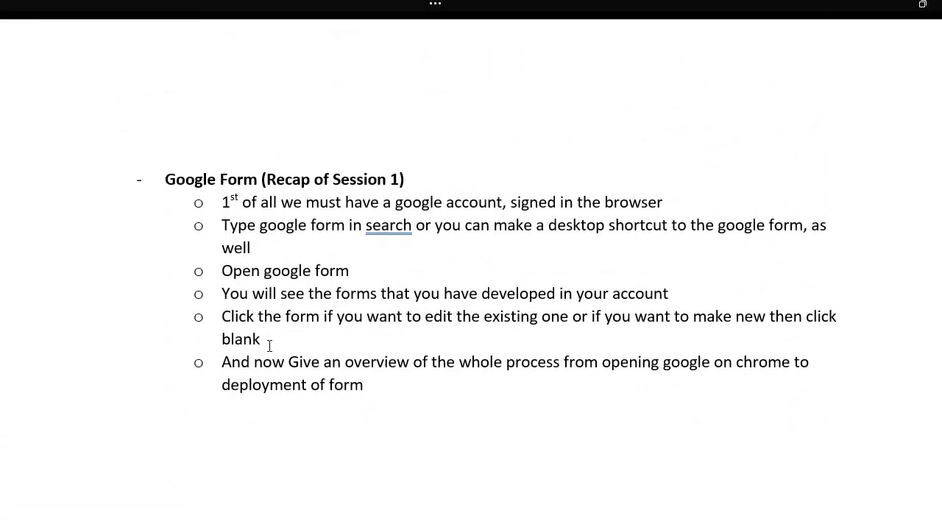
scroll(269, 344, down, 5)
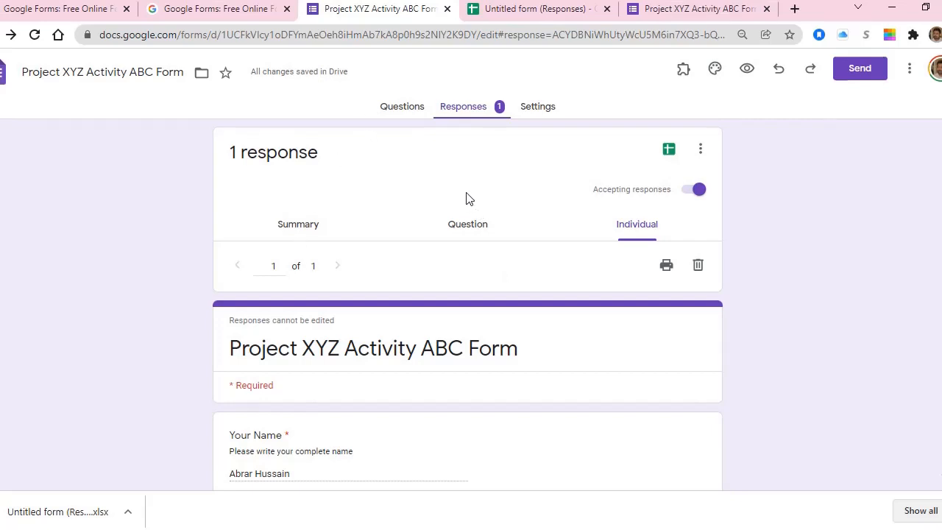
Step: Return to the form's Questions page and bring up the More options list
click(384, 112)
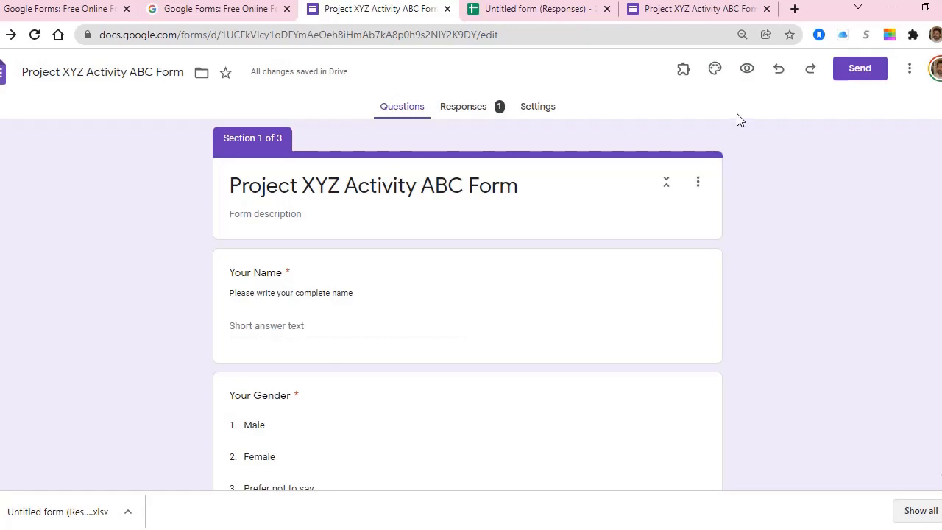
click(910, 72)
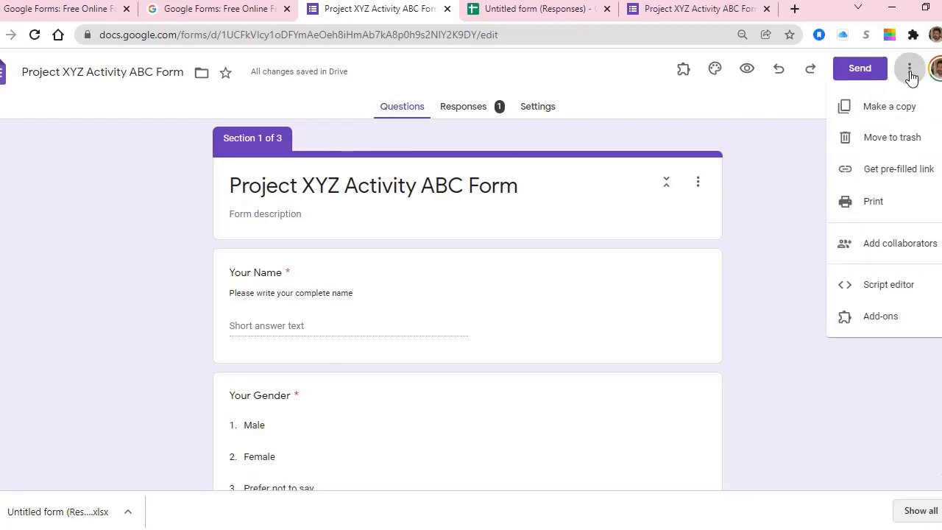
Step: In Add collaborators, search for a contact by name, add them, and check the Editor role
click(890, 252)
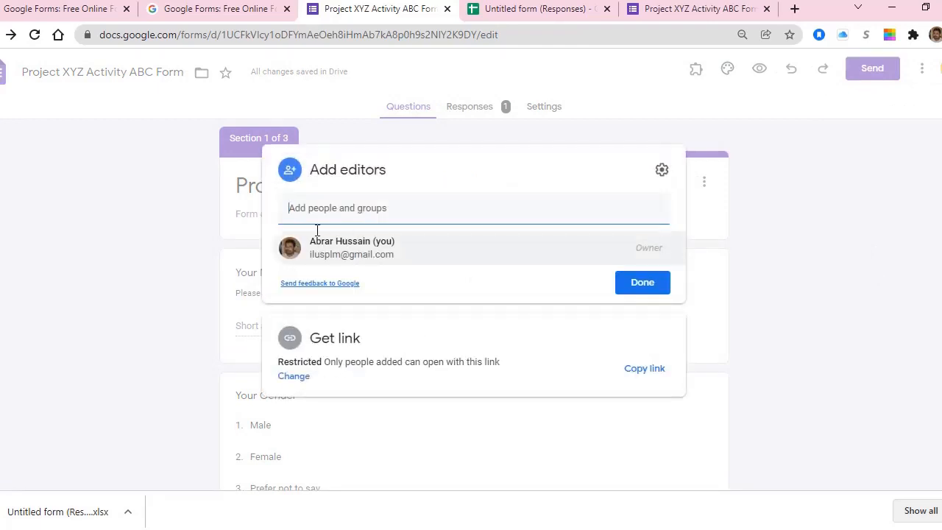
click(304, 207)
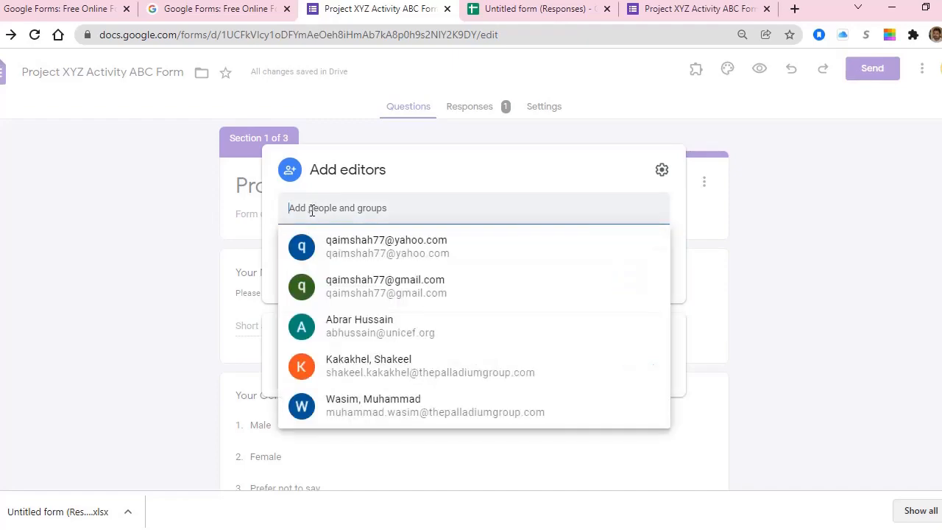
click(629, 183)
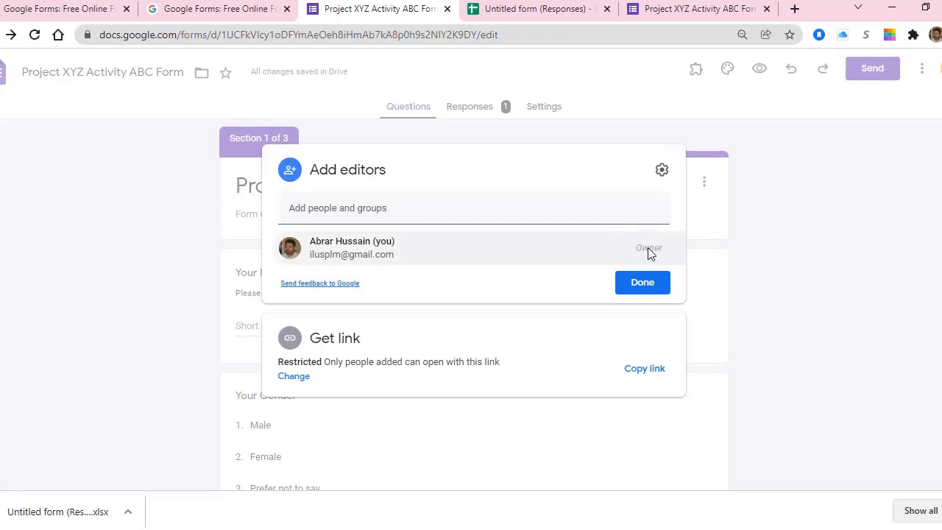
click(380, 209)
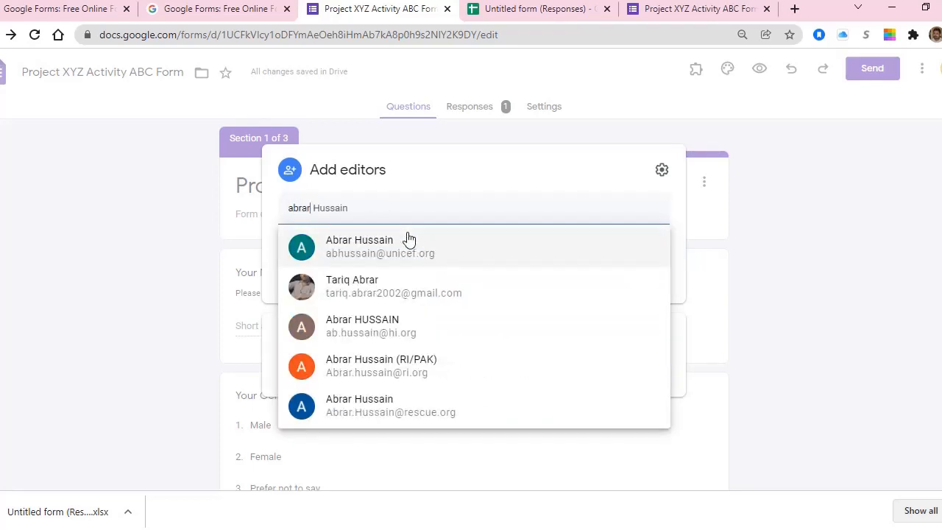
click(390, 288)
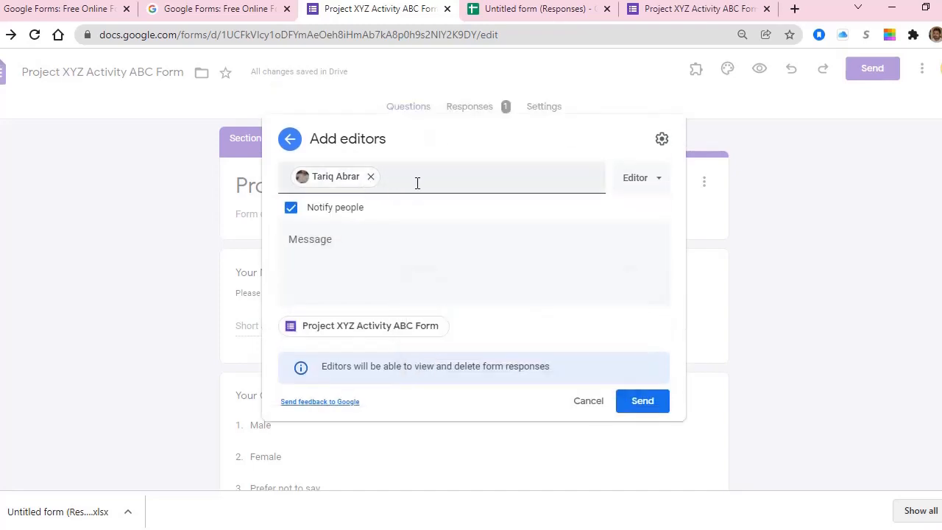
click(659, 185)
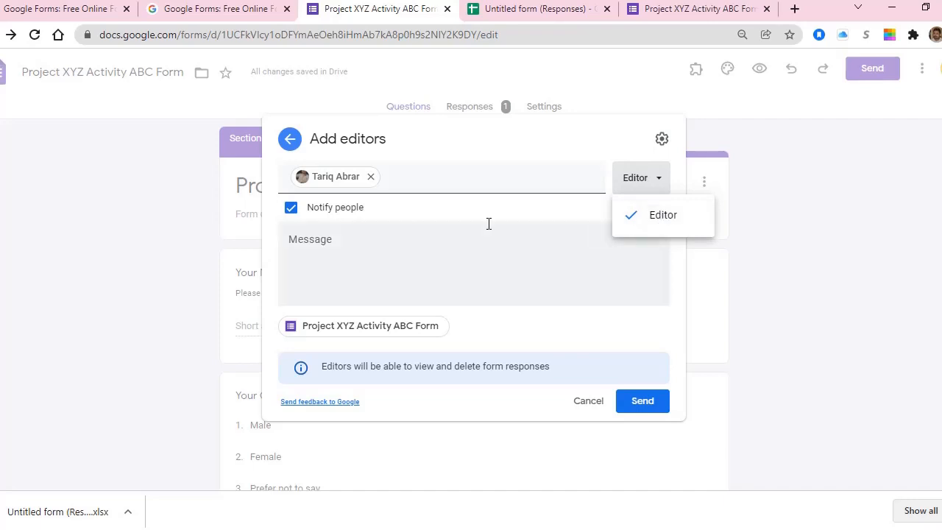
Step: Start a note to the collaborator, then discard the invitation without sending
click(360, 239)
text(s)
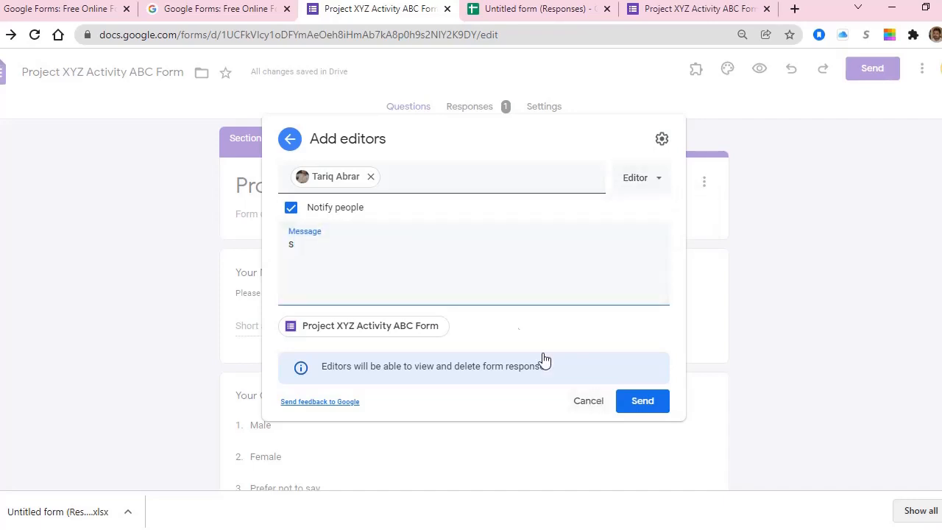
key(Escape)
click(516, 294)
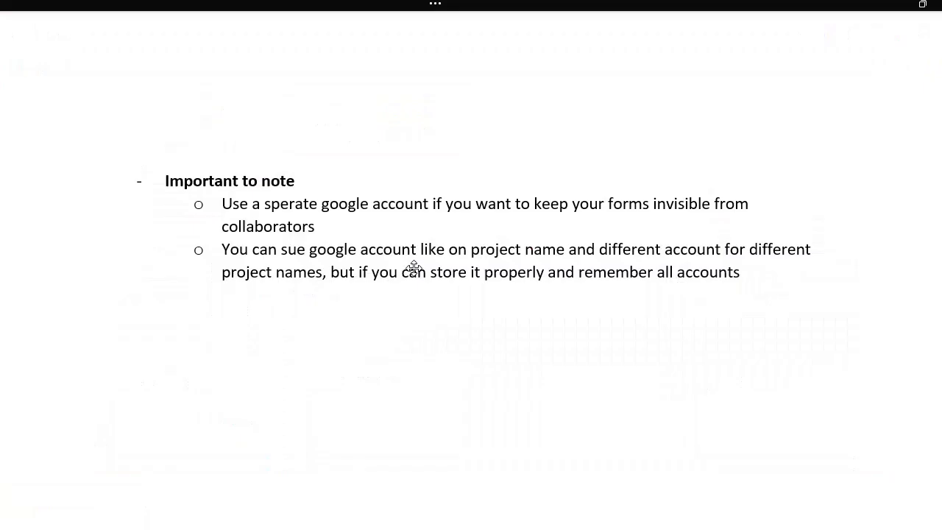
Step: Select the 'Google sheet/ Spreadsheet' topic and its bullet steps under 2.2 Session 2
click(331, 219)
scroll(442, 322, down, 5)
scroll(441, 324, down, 7)
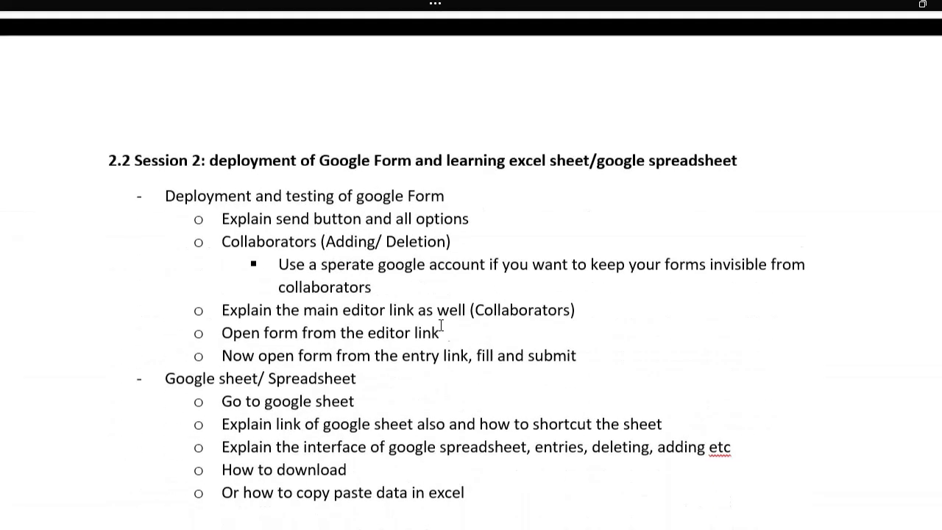
scroll(440, 324, down, 1)
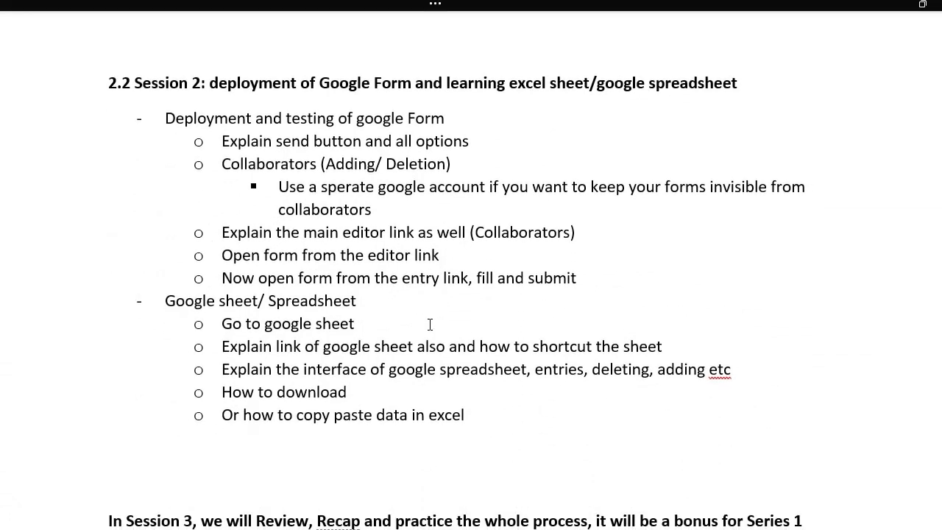
scroll(419, 135, up, 1)
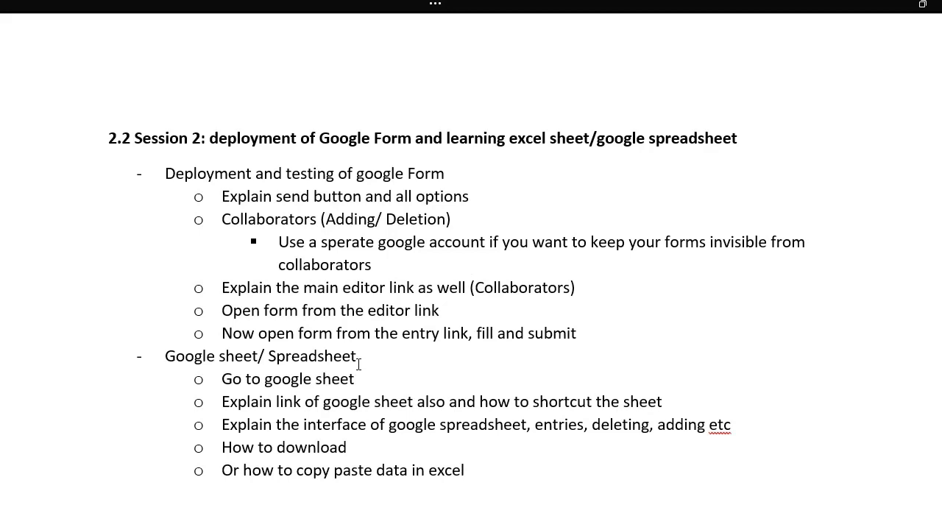
drag(164, 356, 468, 467)
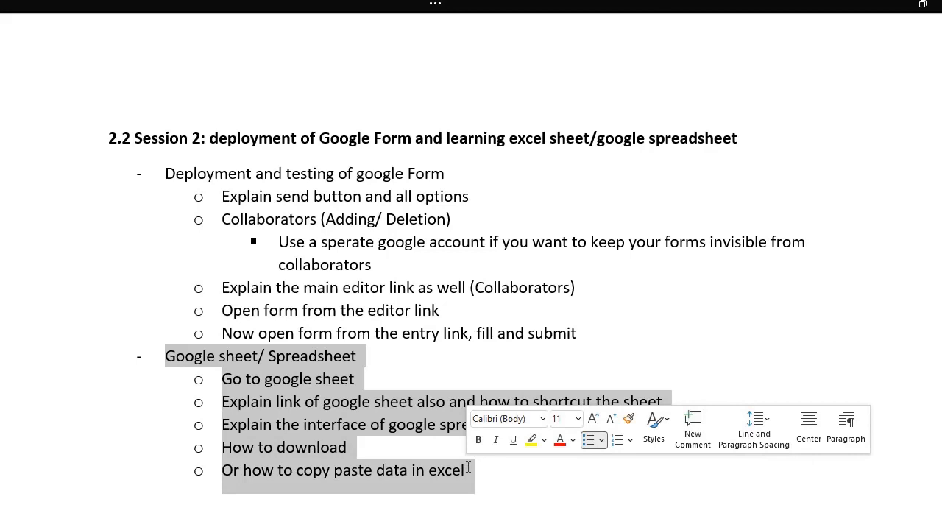